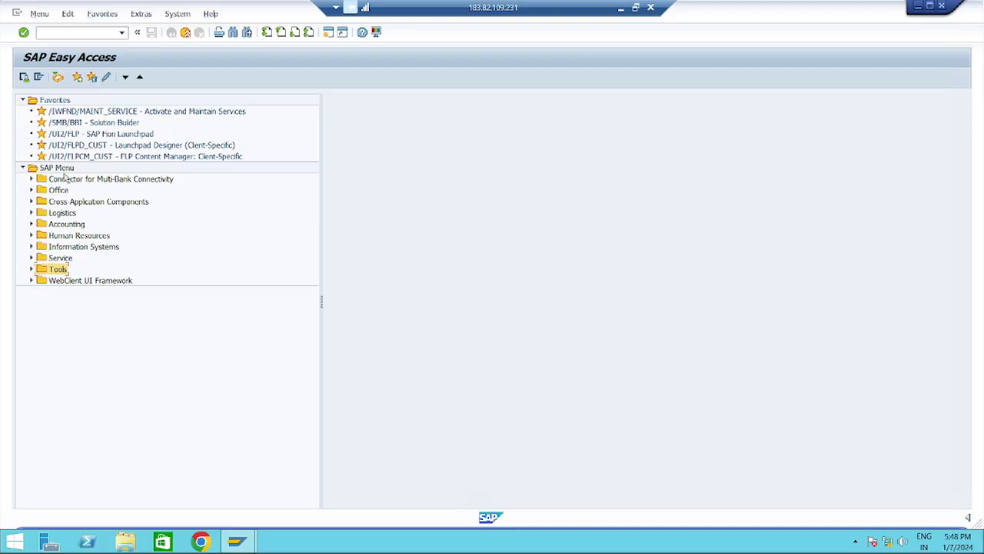
# Open the SAP Reference IMG through the SPRO Execute Project transaction in the Customizing tools
pyautogui.click(31, 269)
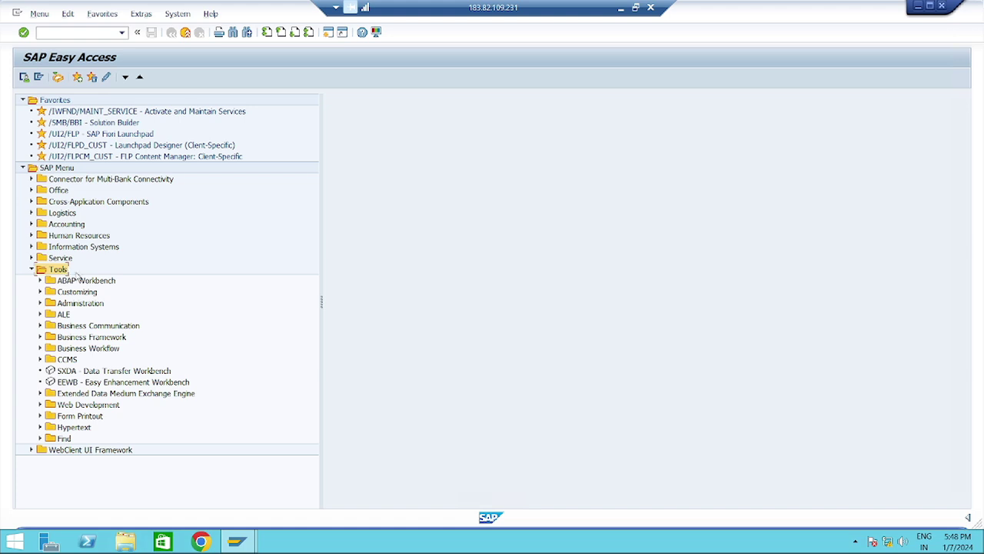
pyautogui.click(40, 292)
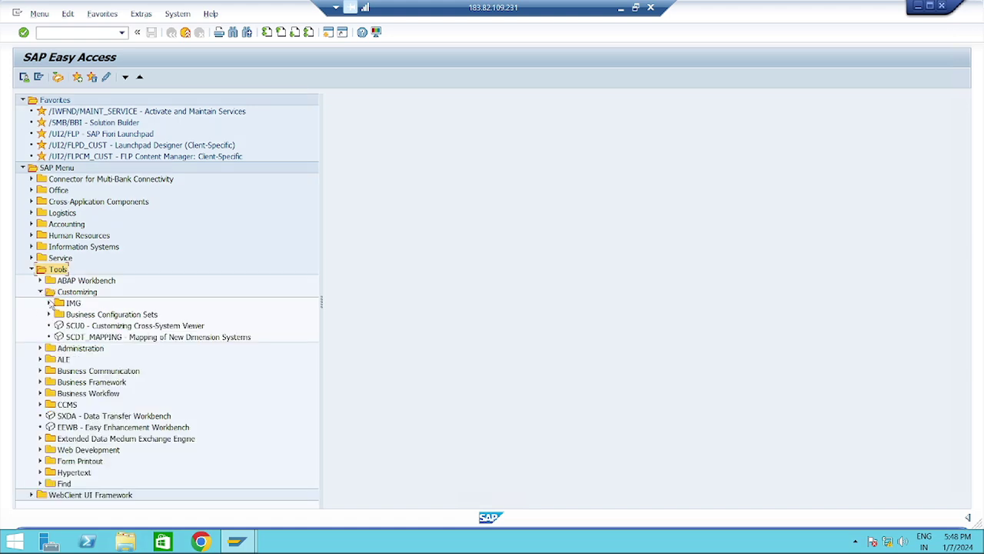
pyautogui.click(68, 306)
pyautogui.click(50, 303)
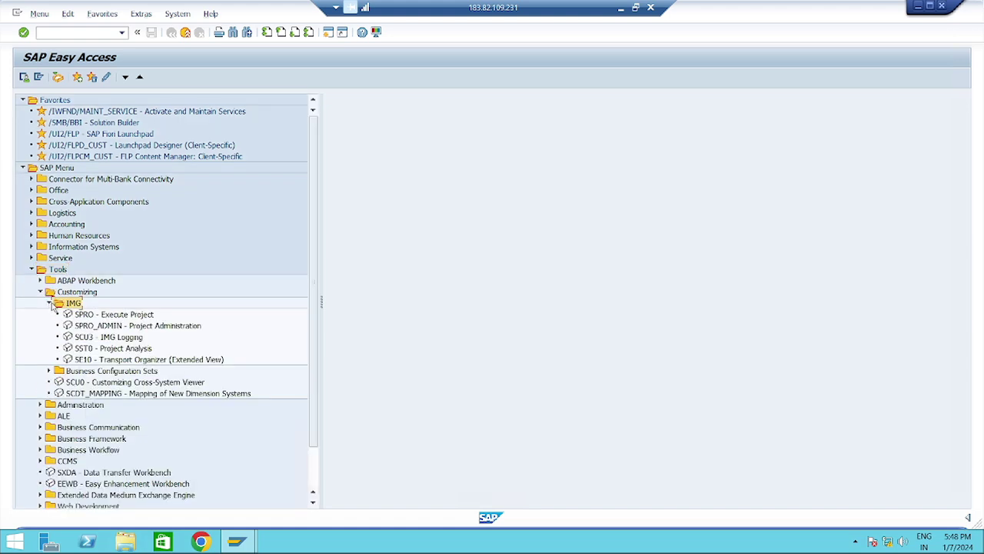
pyautogui.click(92, 315)
pyautogui.doubleClick(92, 315)
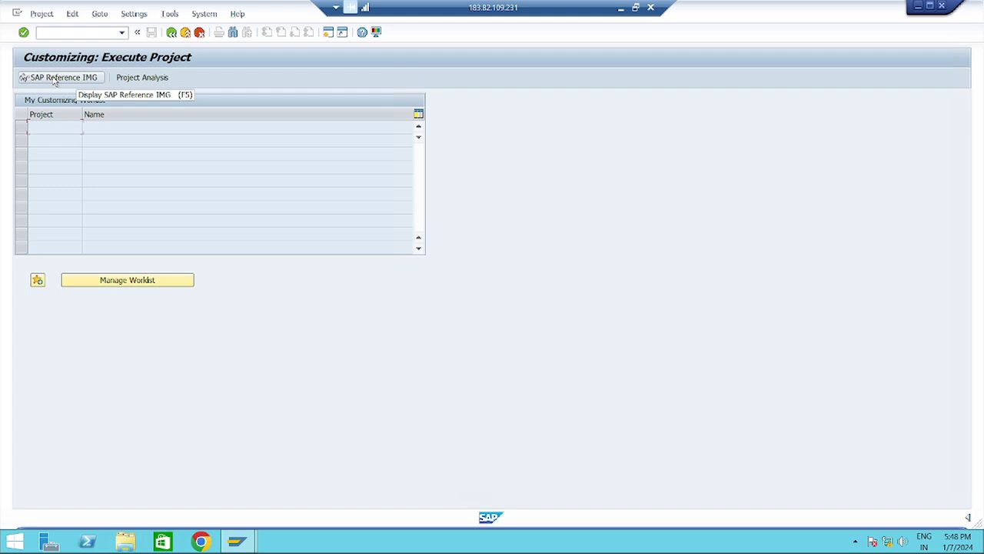
pyautogui.click(59, 77)
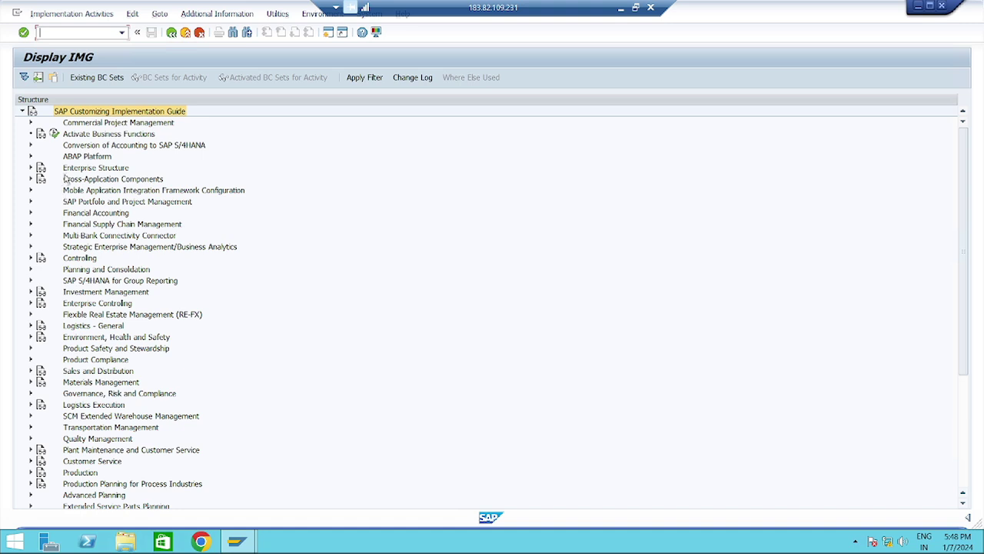
# Expand the implementation guide structure down to Financial Accounting in the Enterprise Structure definition
pyautogui.click(68, 170)
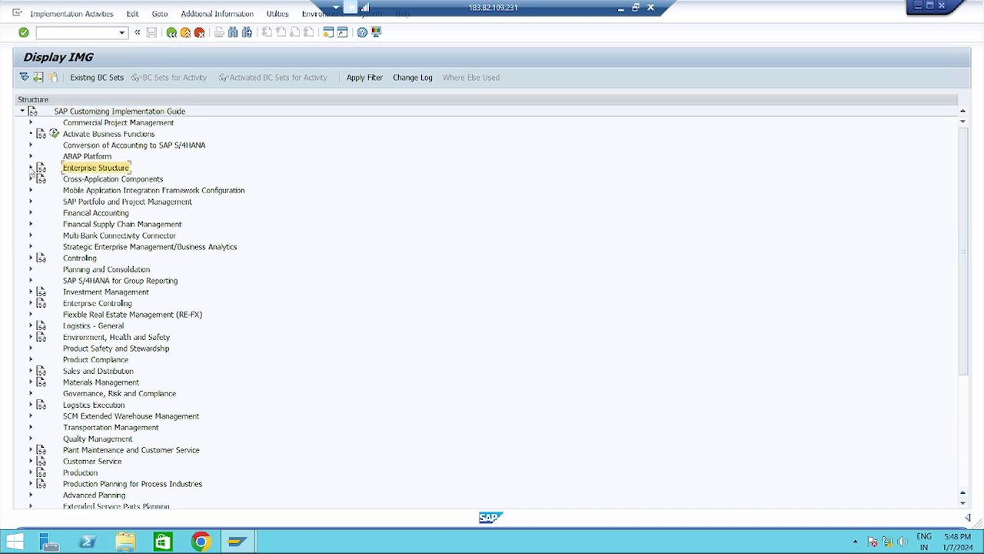
pyautogui.click(30, 168)
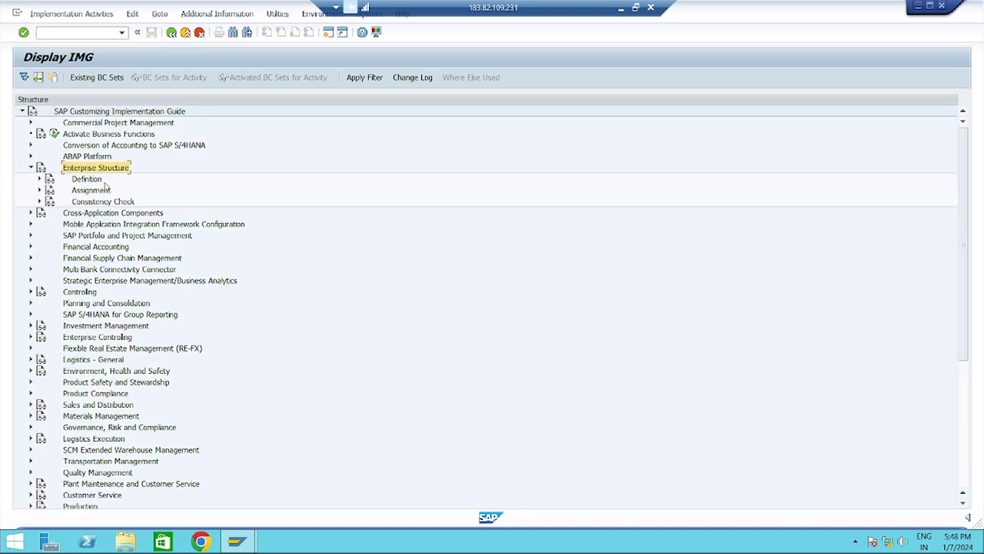
pyautogui.click(94, 181)
pyautogui.click(95, 190)
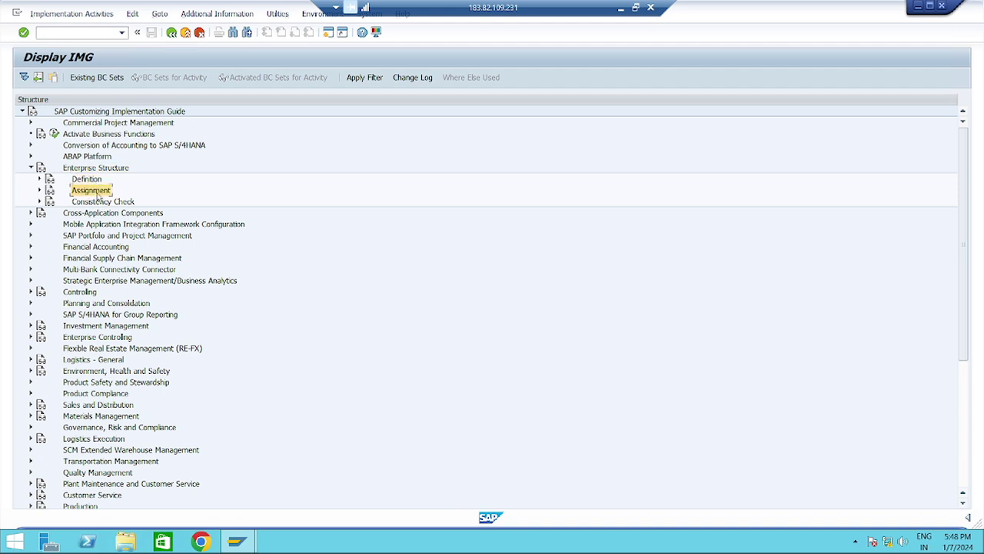
pyautogui.click(89, 180)
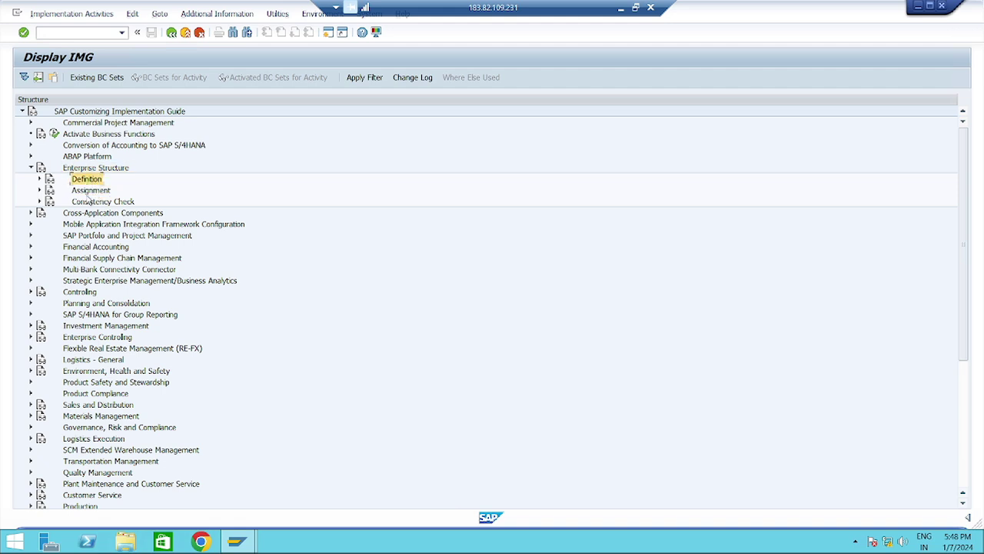
pyautogui.click(89, 192)
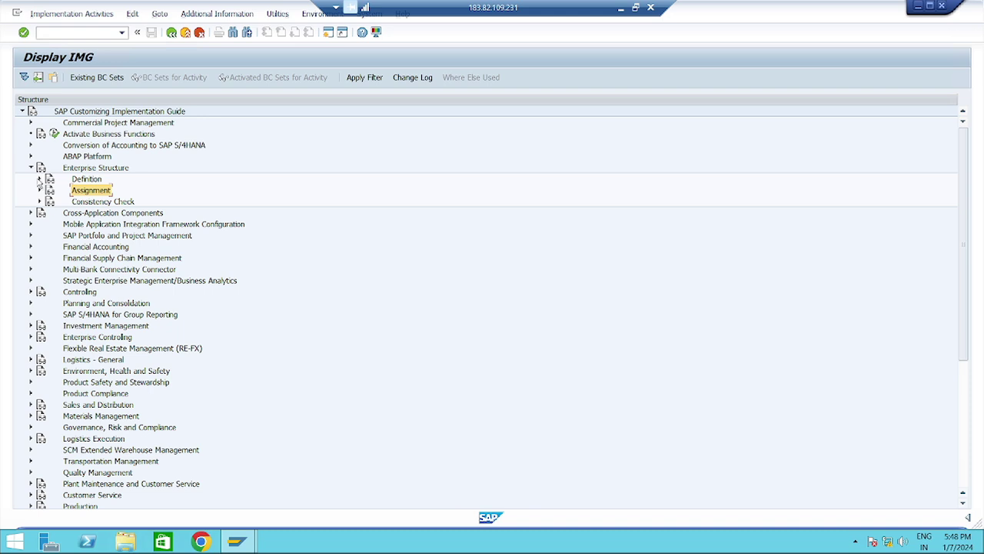
pyautogui.click(40, 180)
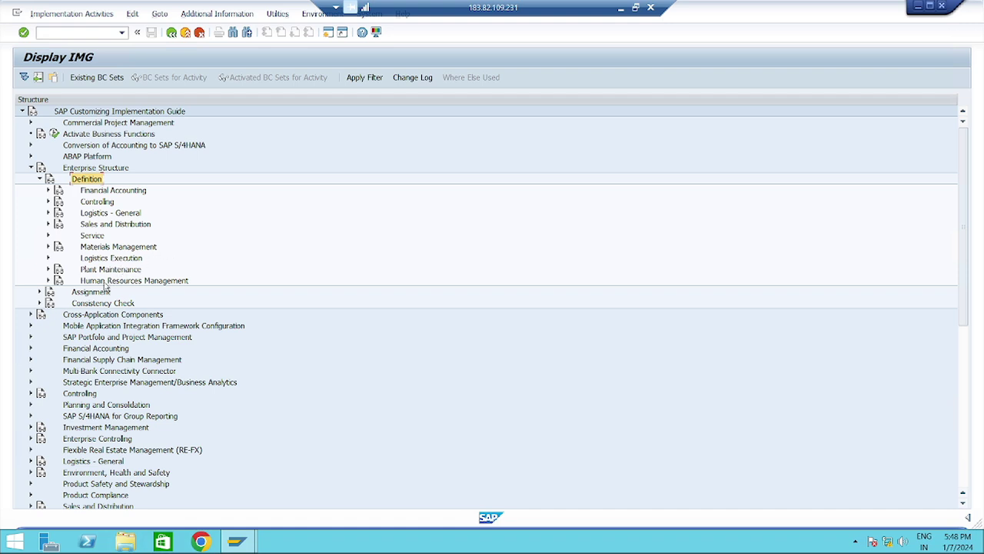
pyautogui.click(48, 189)
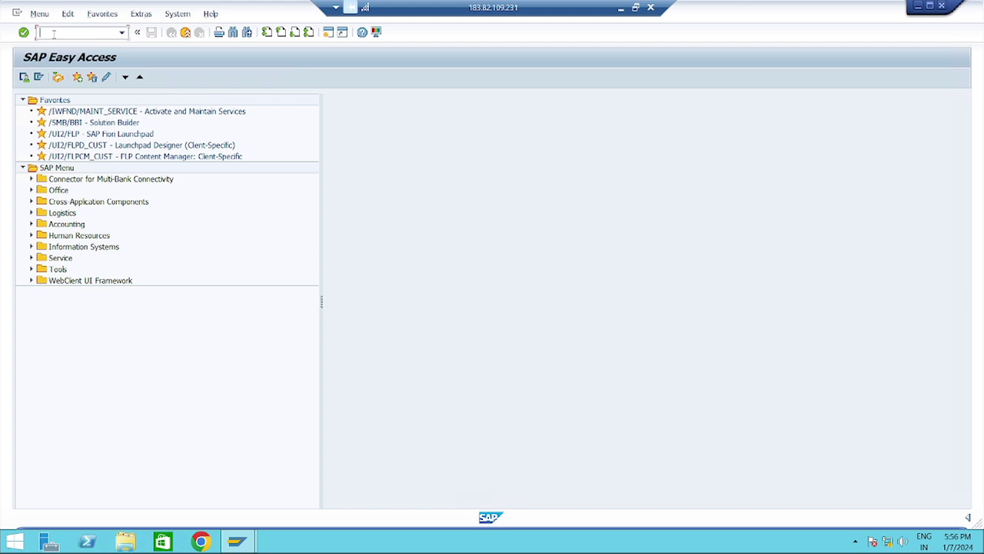
# Run transaction OX15 and start a new entry for an internal trading partner company
pyautogui.write('OX15')
pyautogui.press('Return')
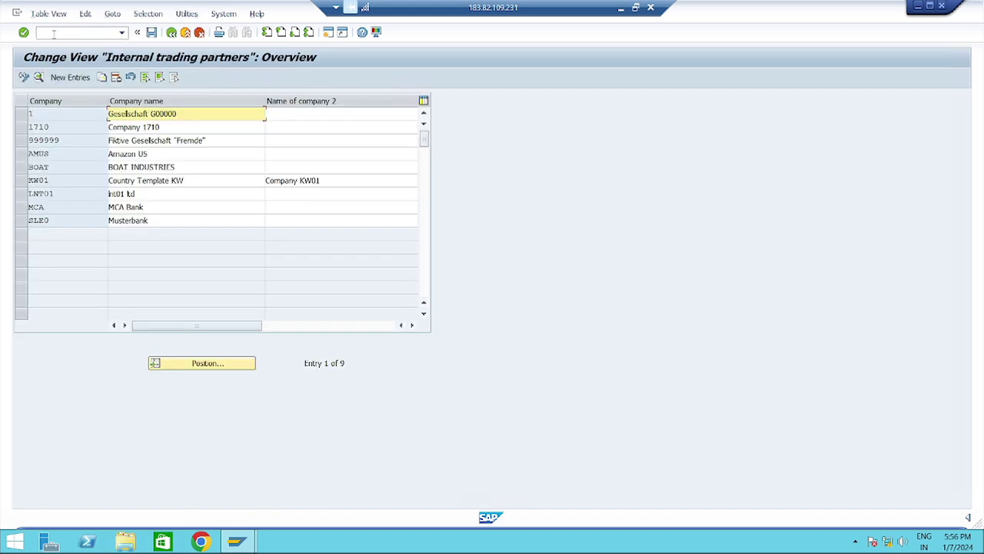
pyautogui.click(73, 80)
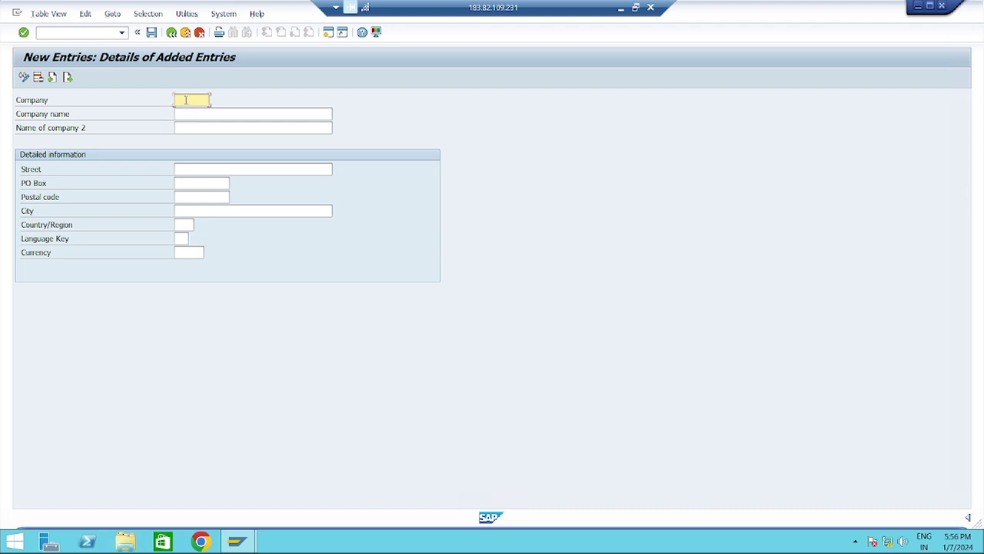
# Set the company ID to TG1000, the company name to TATA GROUP and the second name to TATA GR
pyautogui.write('TG1000')
pyautogui.click(187, 115)
pyautogui.press('capslock')
pyautogui.write('TATA GRO')
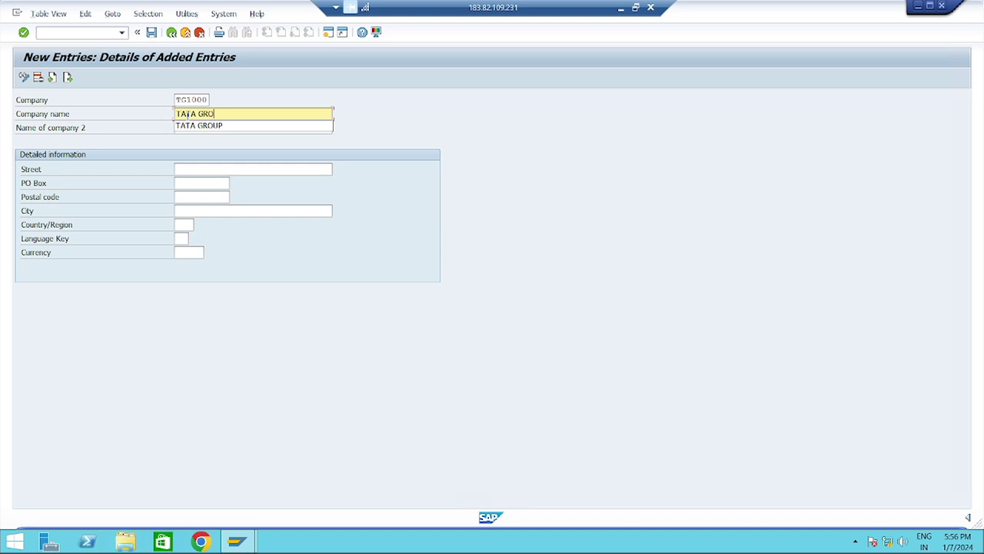
pyautogui.write('UP')
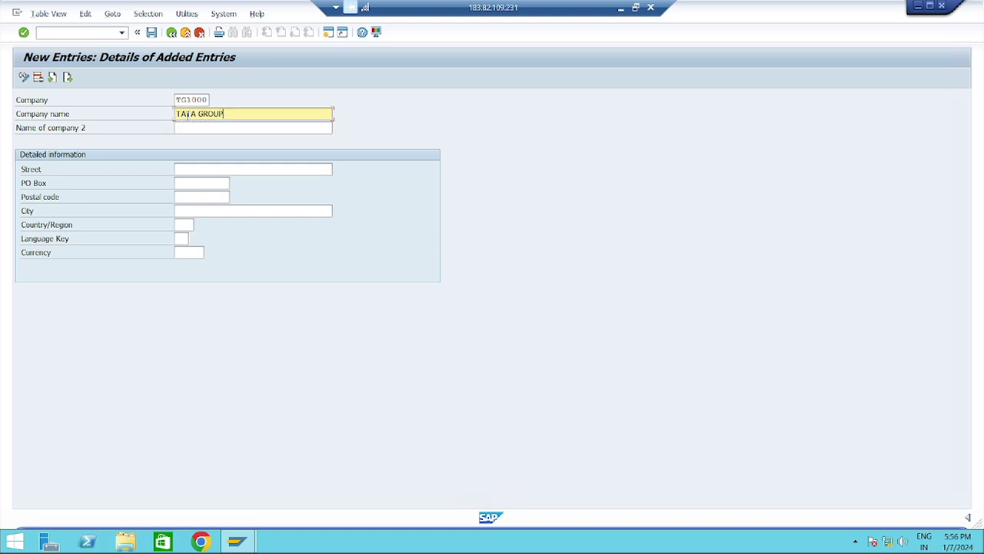
pyautogui.click(196, 129)
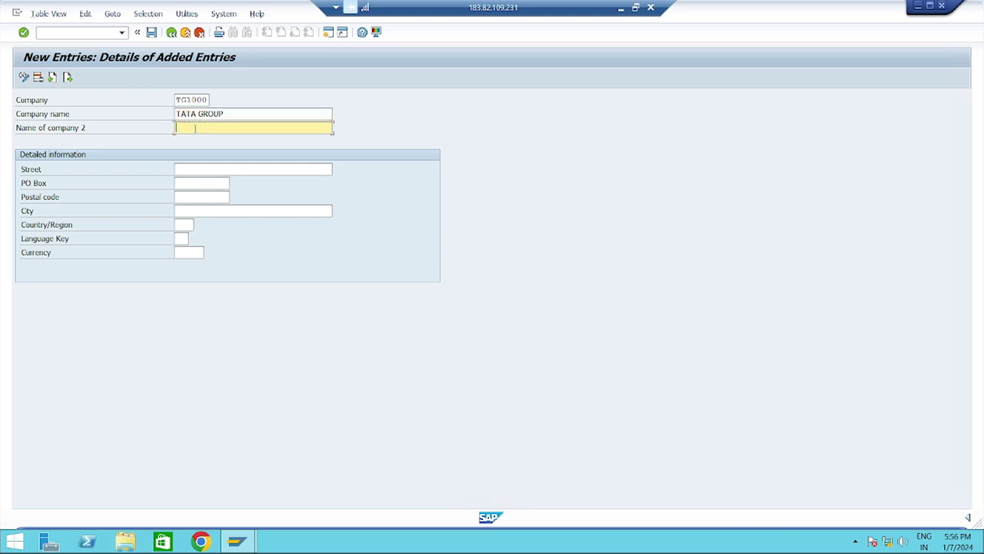
pyautogui.write('TATA GR')
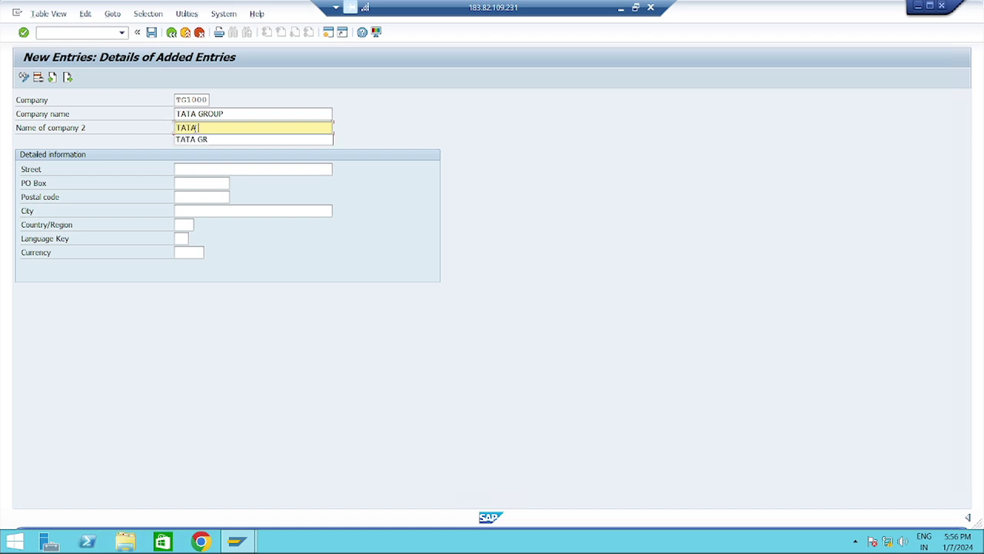
# Fill in the company's address with its street, PO box, postal code and city
pyautogui.click(196, 169)
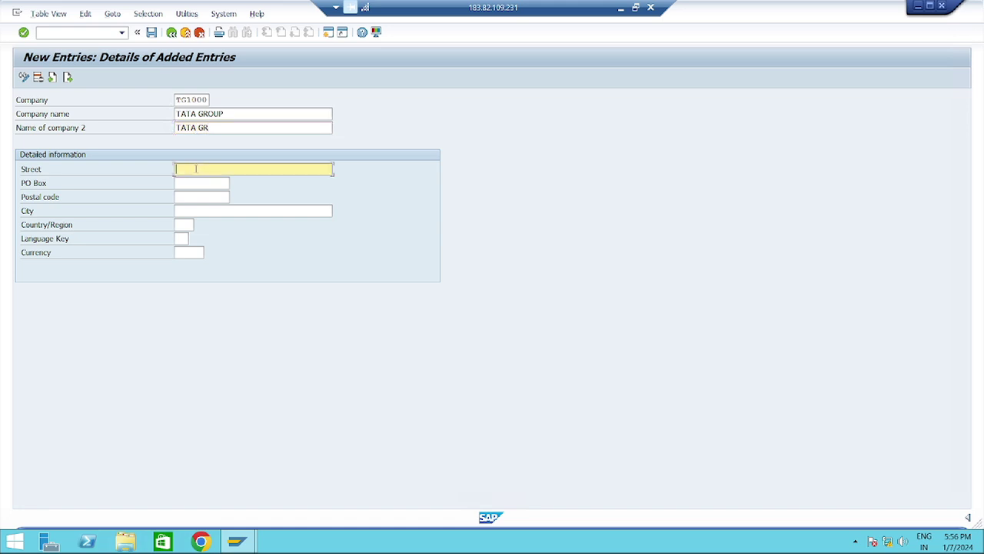
pyautogui.press('capslock')
pyautogui.write('Mody')
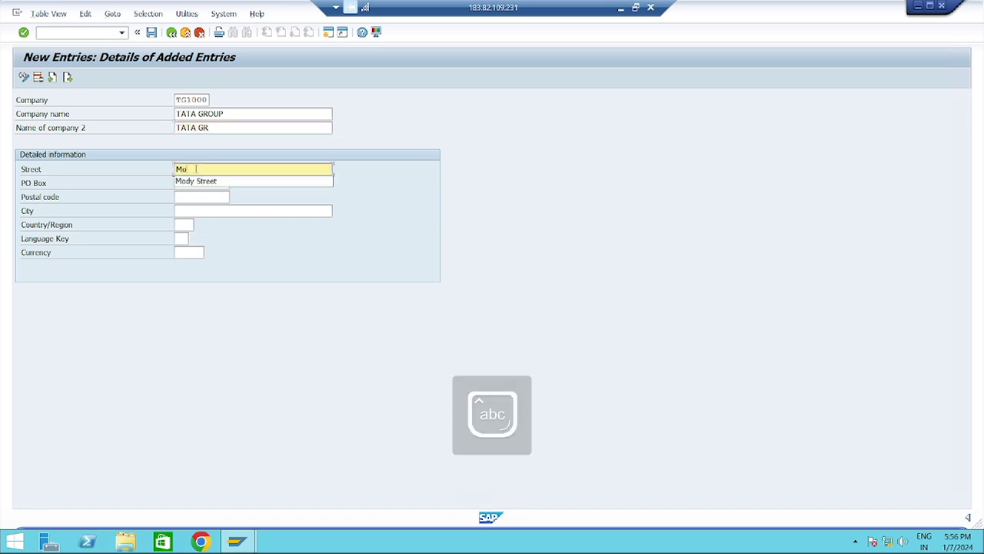
pyautogui.click(196, 181)
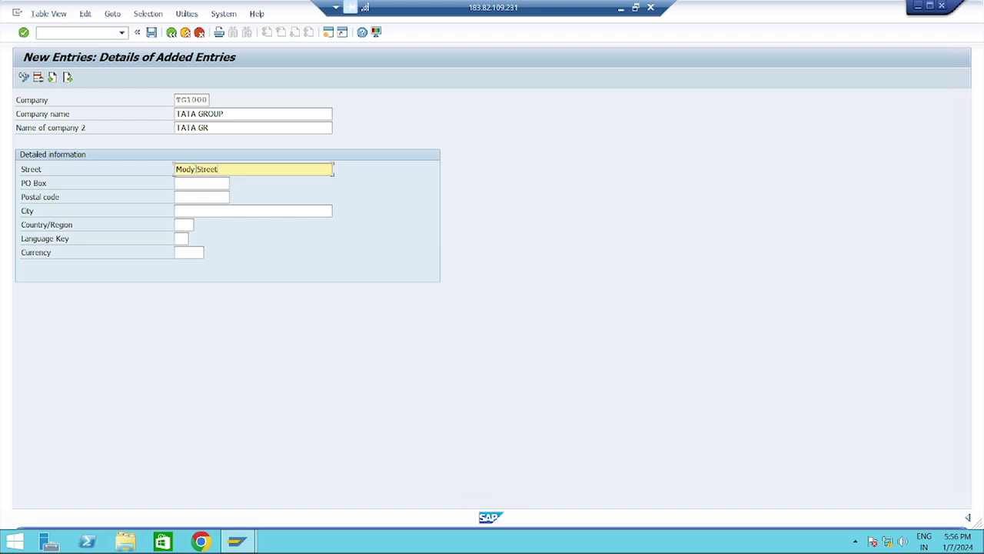
pyautogui.click(197, 184)
pyautogui.write('1')
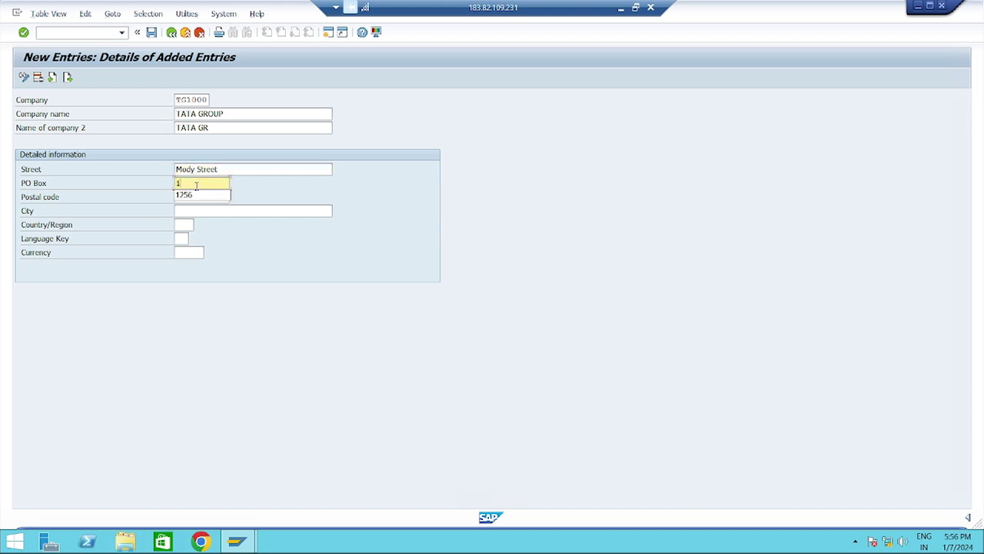
pyautogui.write('256')
pyautogui.click(186, 198)
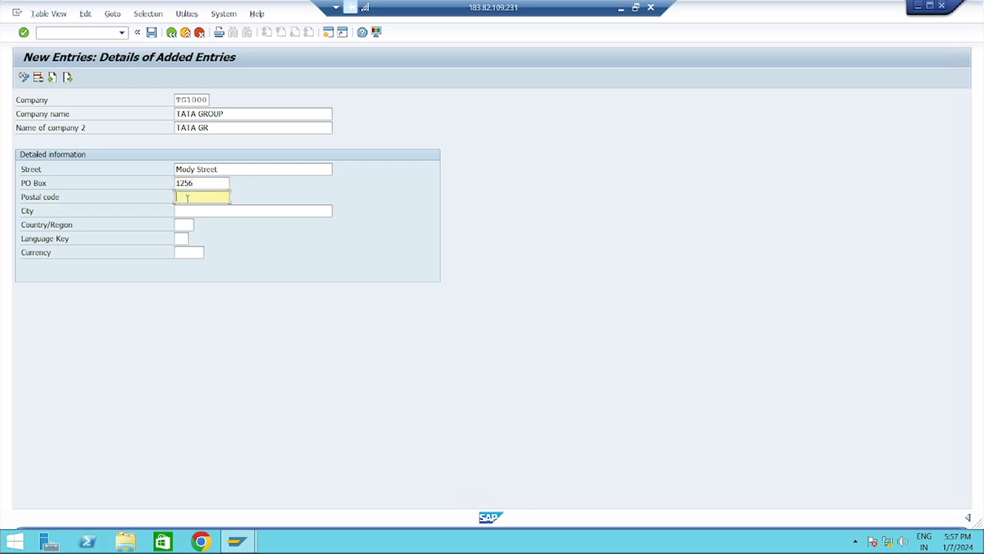
pyautogui.write('400001')
pyautogui.click(217, 212)
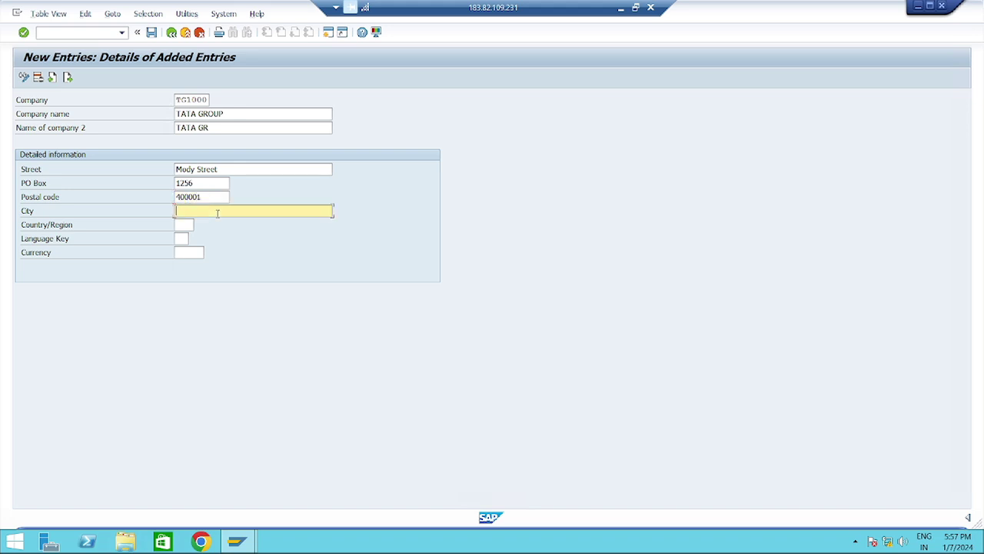
pyautogui.write('Mumbai')
# Set the company's country/region to India (IN) from the list of possible values
pyautogui.click(182, 224)
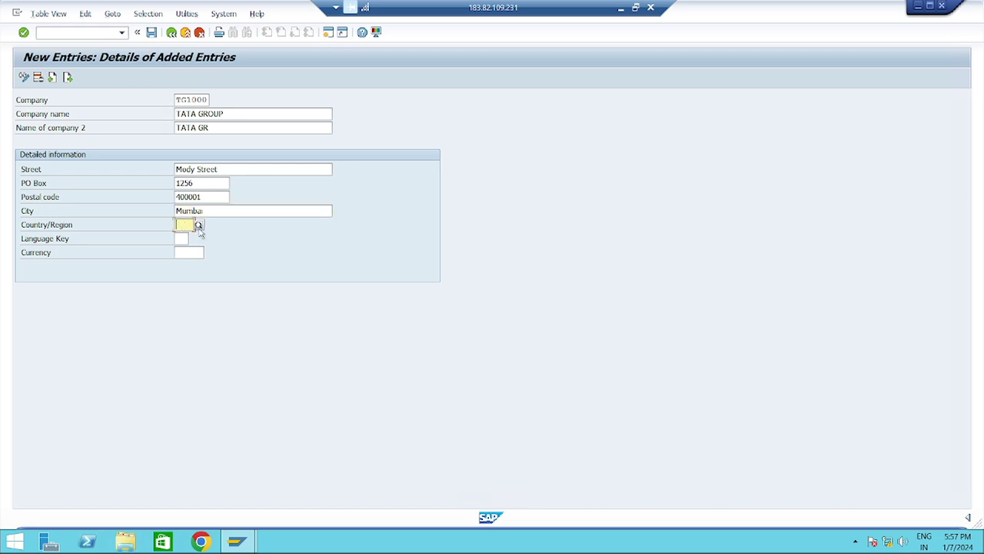
pyautogui.click(198, 225)
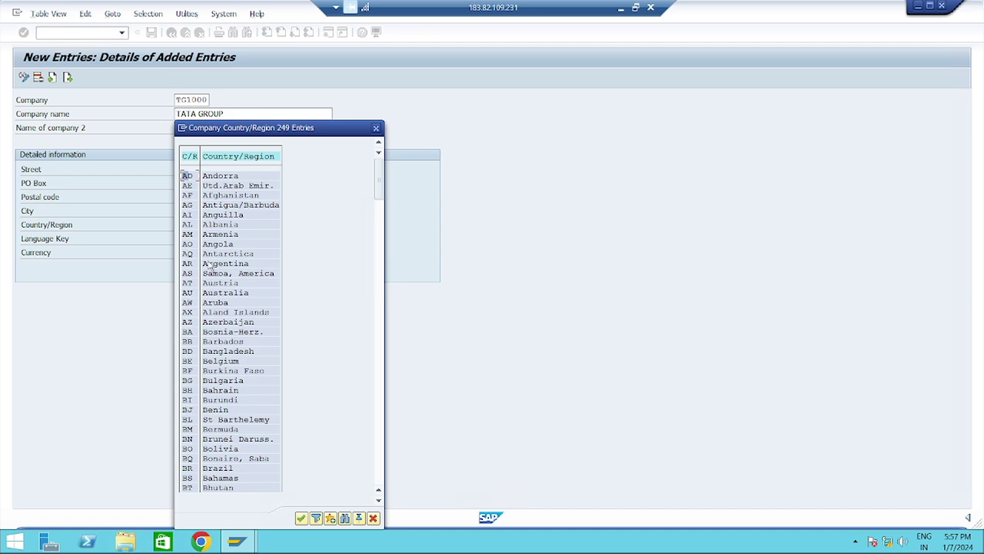
pyautogui.scroll(-3, 215, 300)
pyautogui.scroll(-6, 216, 308)
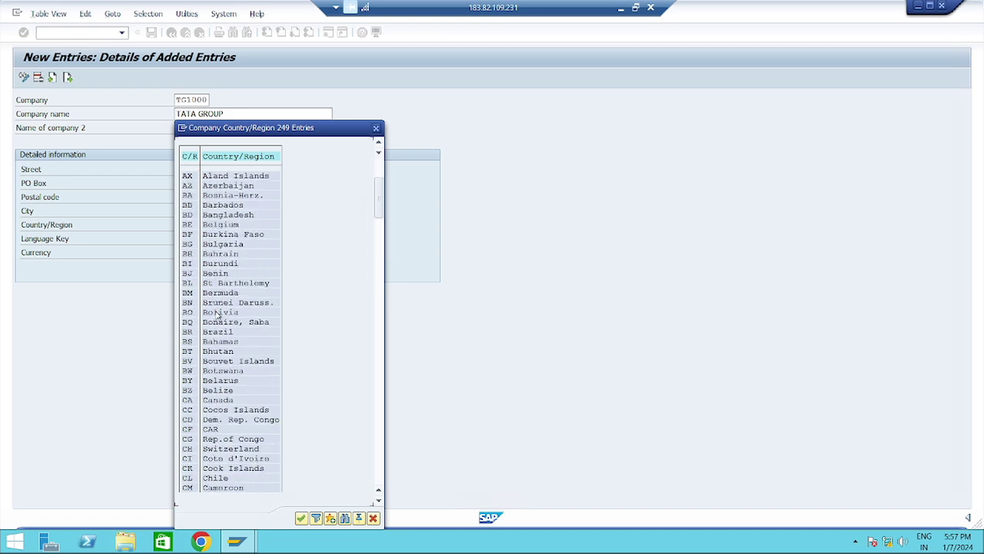
pyautogui.scroll(-8, 217, 329)
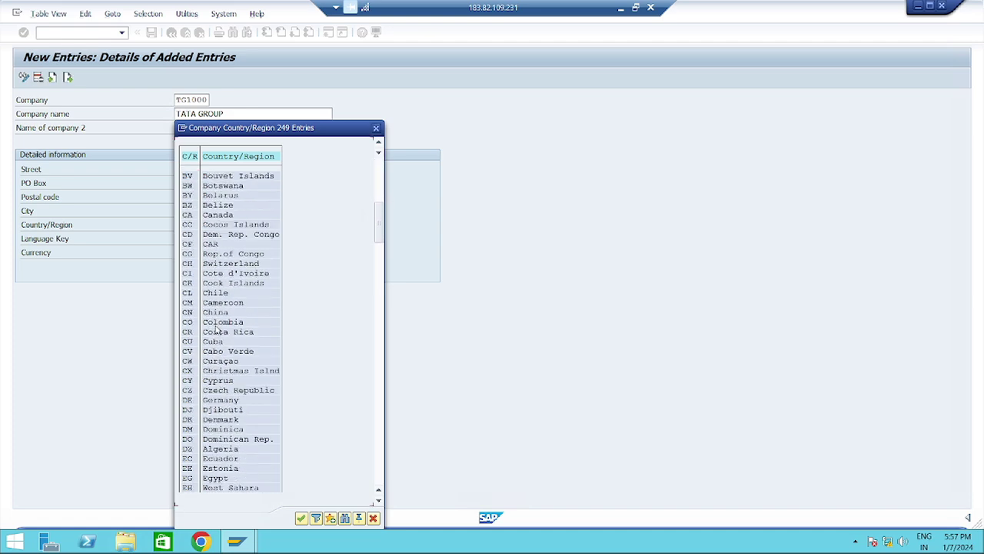
pyautogui.scroll(-7, 223, 348)
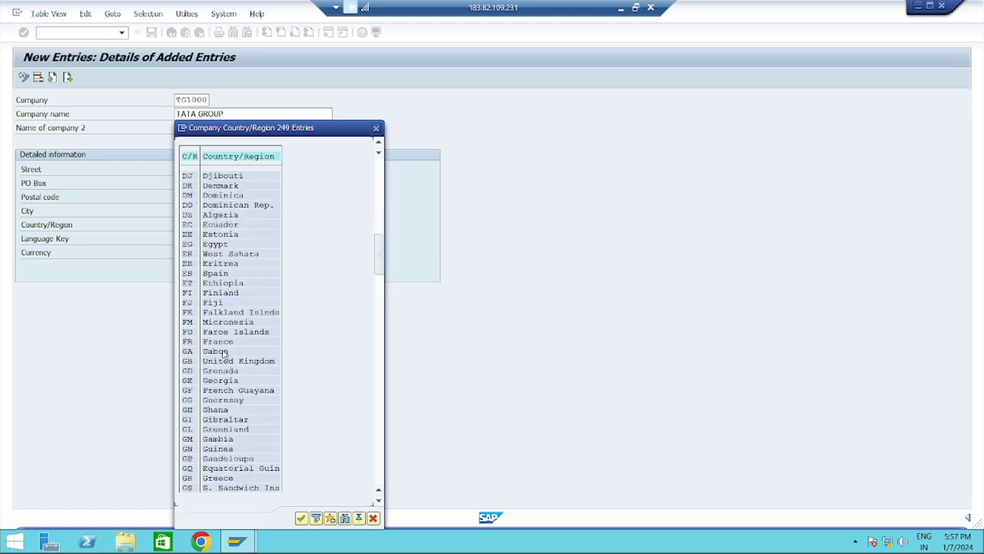
pyautogui.scroll(-3, 233, 382)
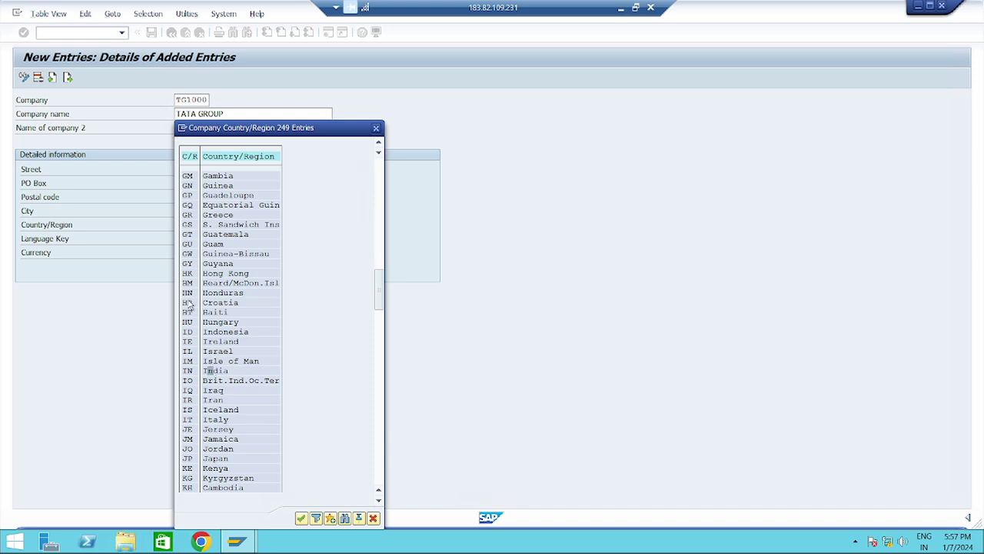
pyautogui.press('Return')
# Set the company's language key to English (EN) and enter INR as its currency
pyautogui.click(180, 238)
pyautogui.write('en')
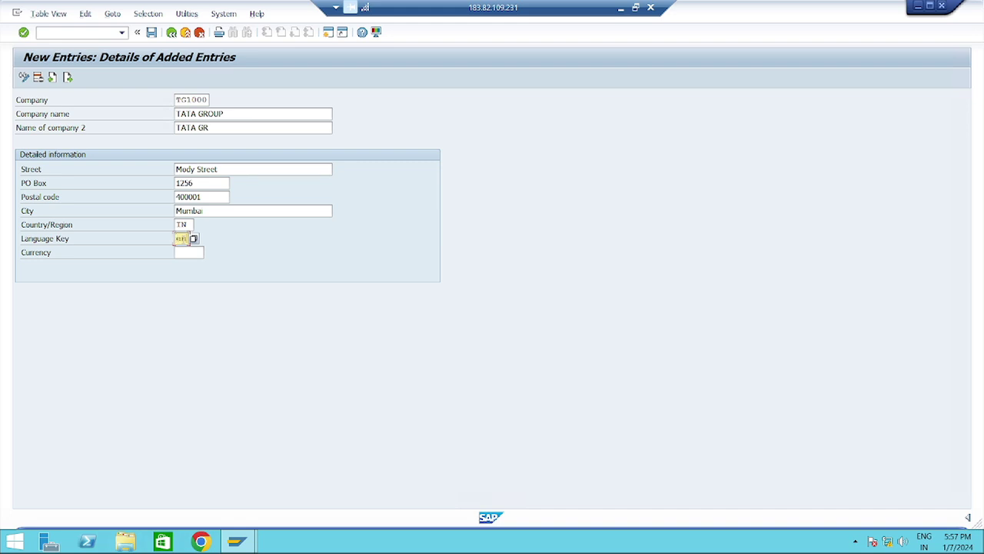
pyautogui.click(194, 240)
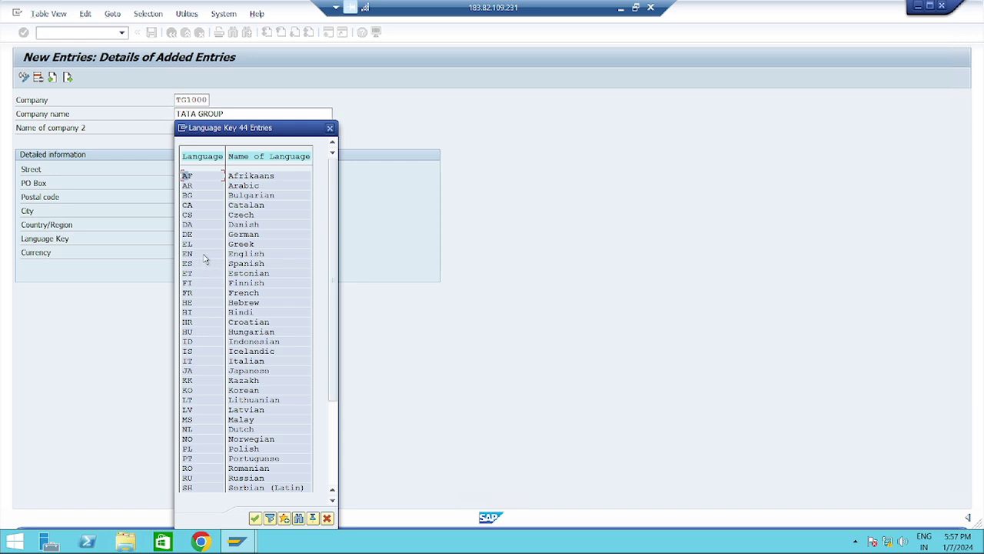
pyautogui.click(241, 254)
pyautogui.doubleClick(241, 255)
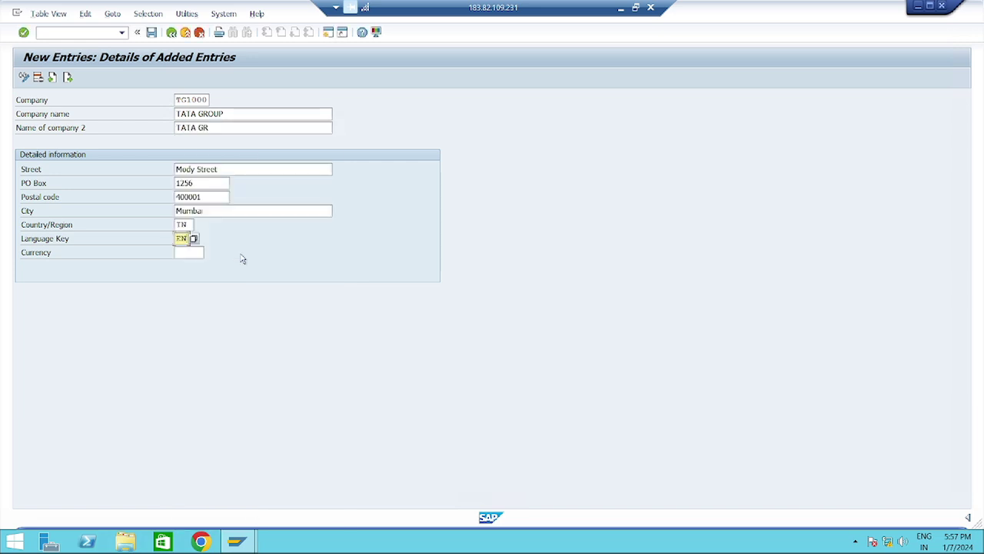
pyautogui.click(192, 252)
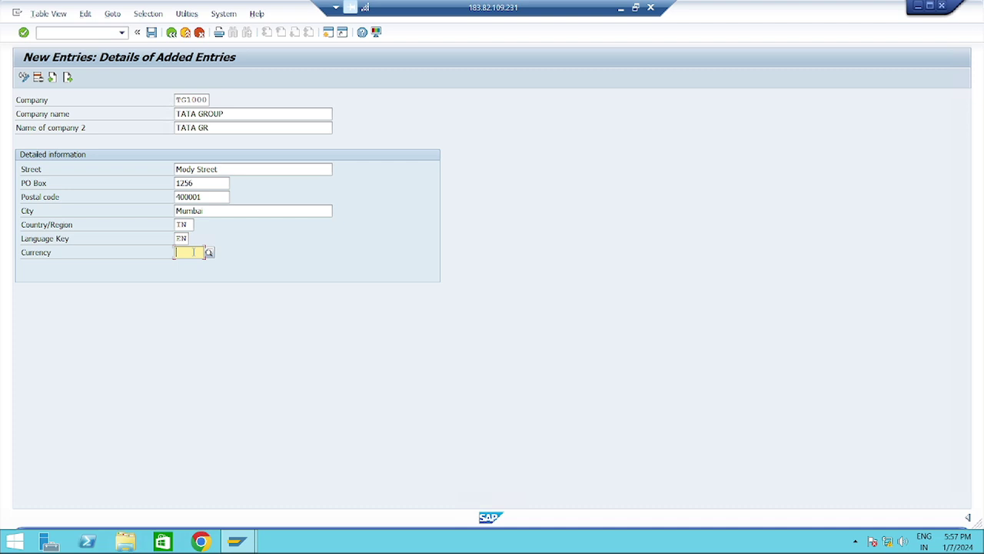
pyautogui.write('inr')
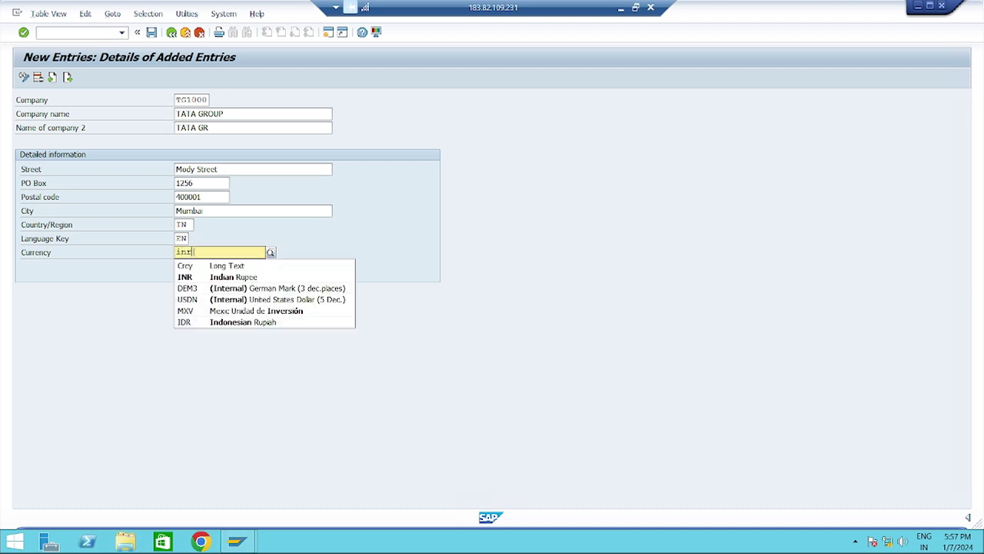
# Accept INR as the currency and save the company under a new customizing request with the short description TG-Org-Str
pyautogui.click(221, 276)
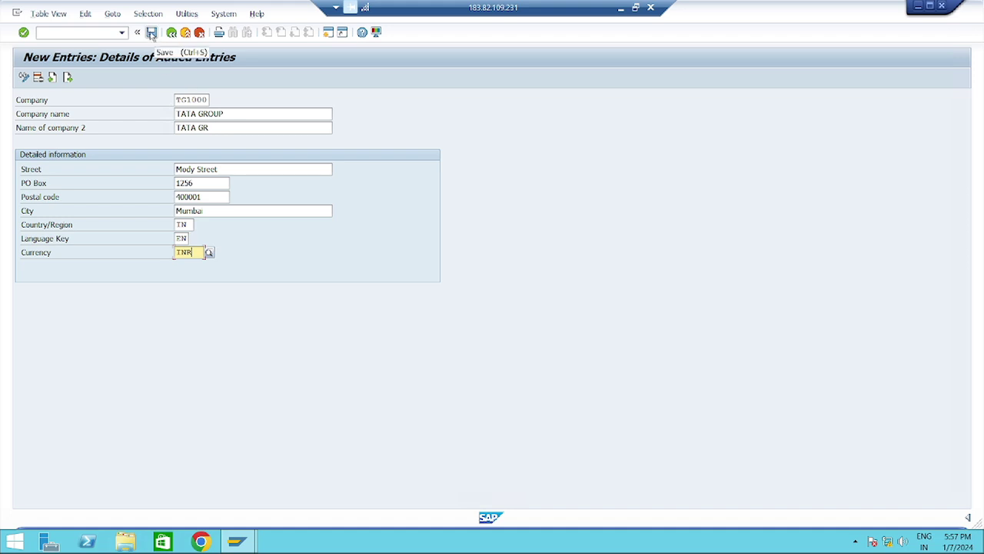
pyautogui.click(151, 34)
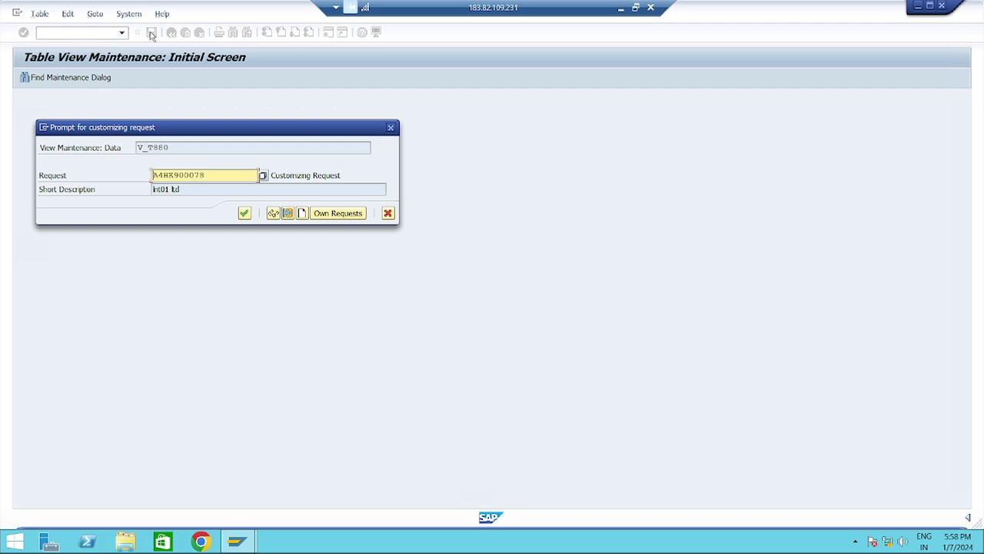
pyautogui.click(303, 213)
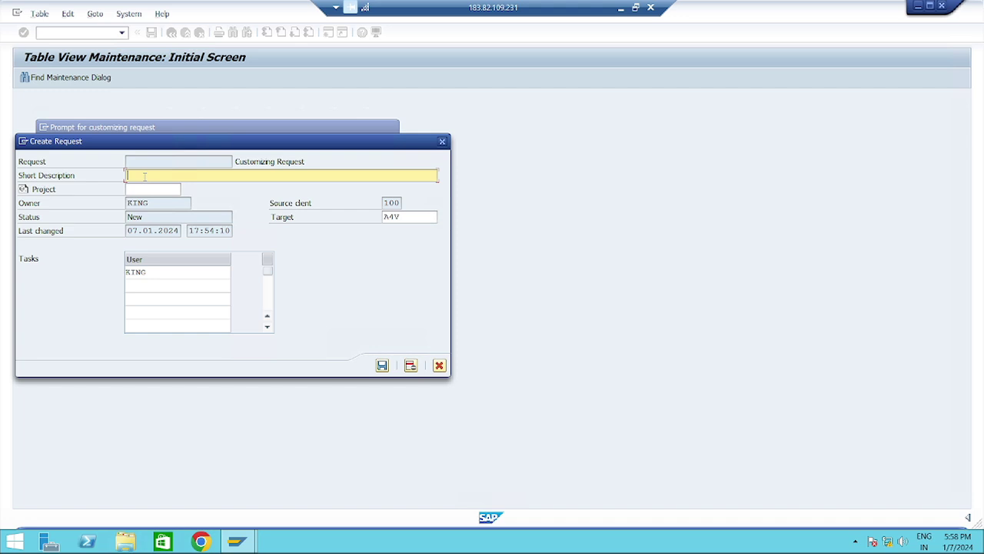
pyautogui.write('TG E')
pyautogui.press('BackSpace')
pyautogui.write('C')
pyautogui.write('fg')
pyautogui.write(' Str')
pyautogui.click(382, 366)
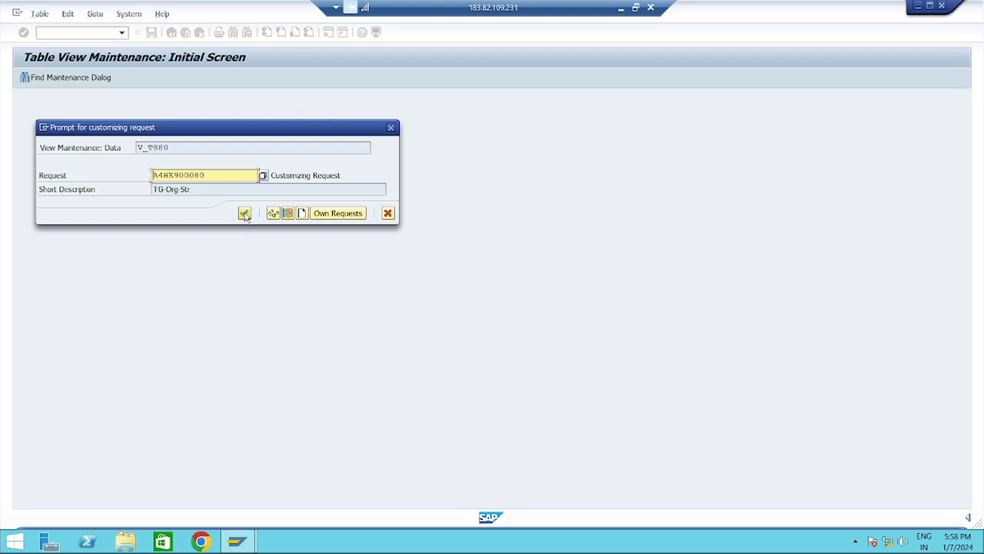
pyautogui.click(245, 213)
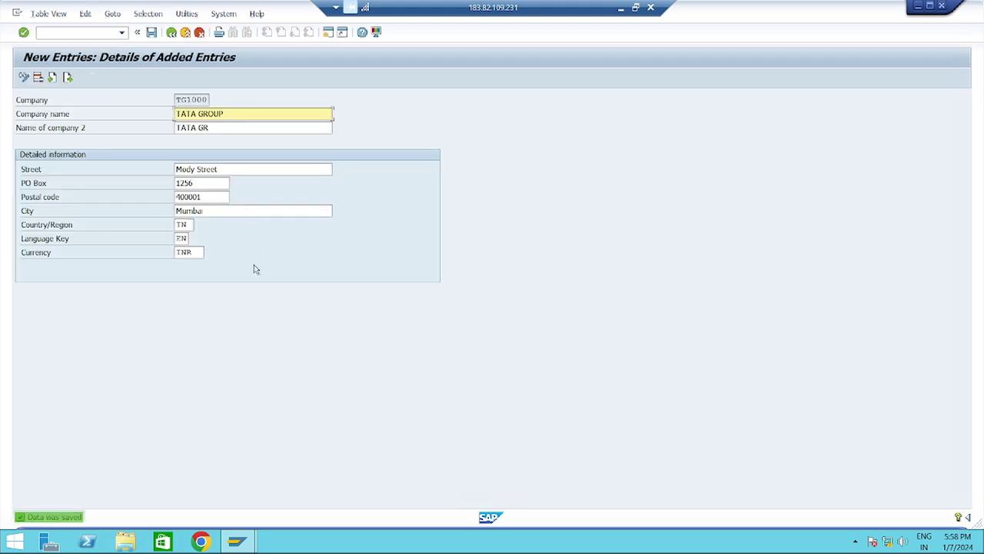
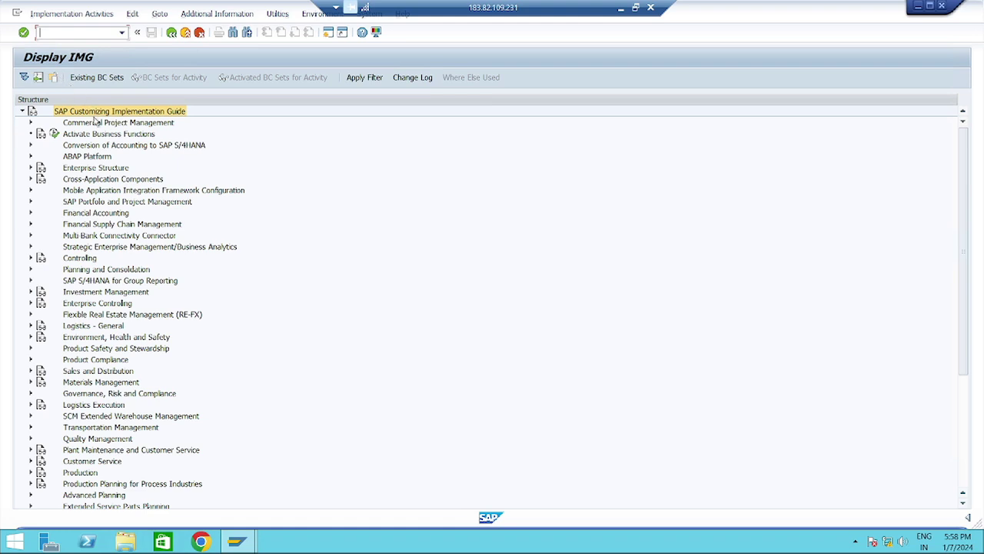
# View Edit Company Code Data from Enterprise Structure, Definition, Financial Accounting in the IMG, and return to SAP Easy Access with /n
pyautogui.click(73, 169)
pyautogui.click(31, 168)
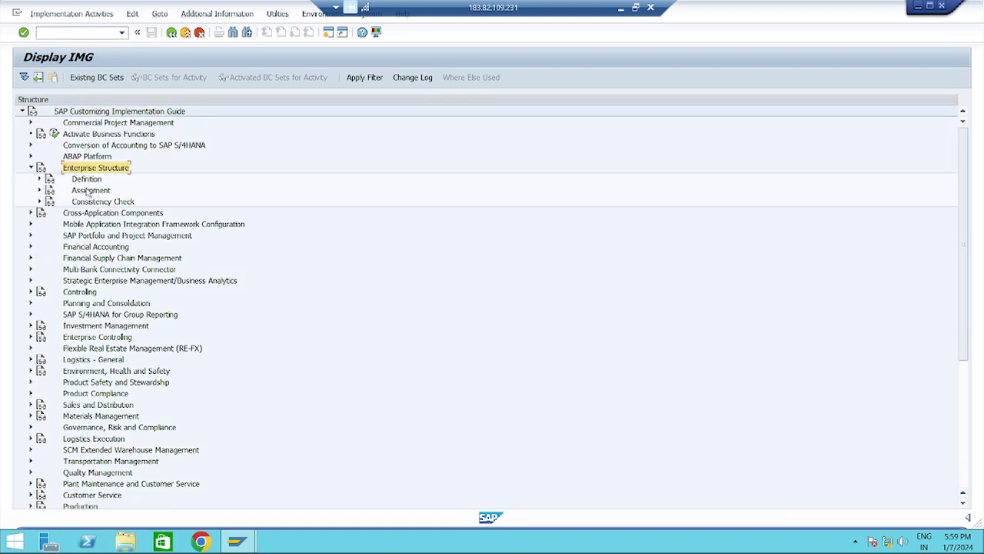
pyautogui.click(84, 179)
pyautogui.click(41, 179)
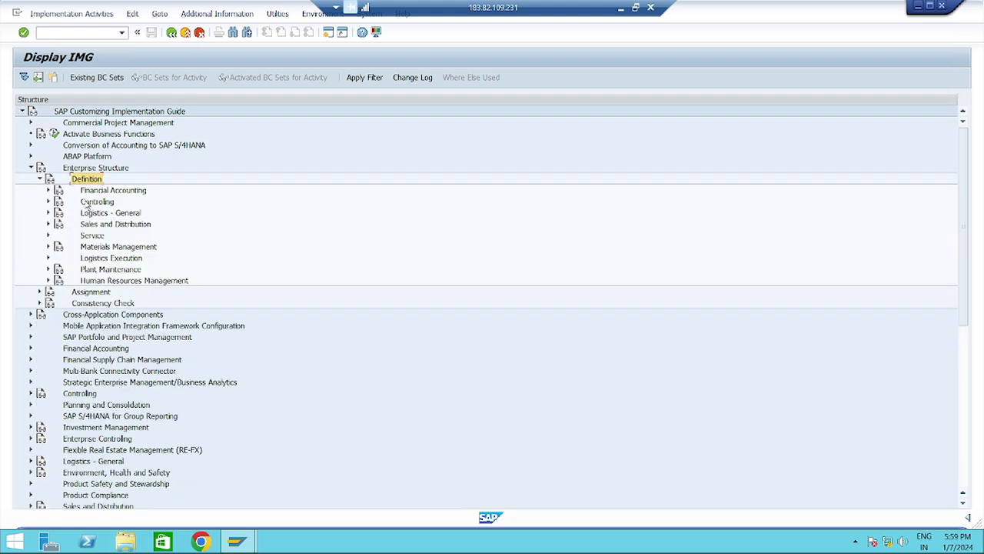
pyautogui.click(96, 190)
pyautogui.click(48, 190)
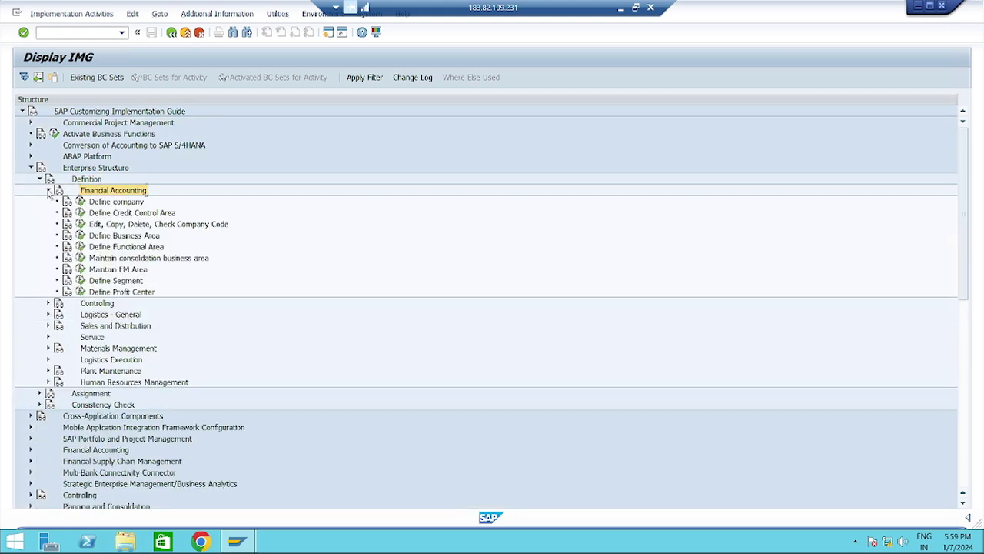
pyautogui.click(124, 224)
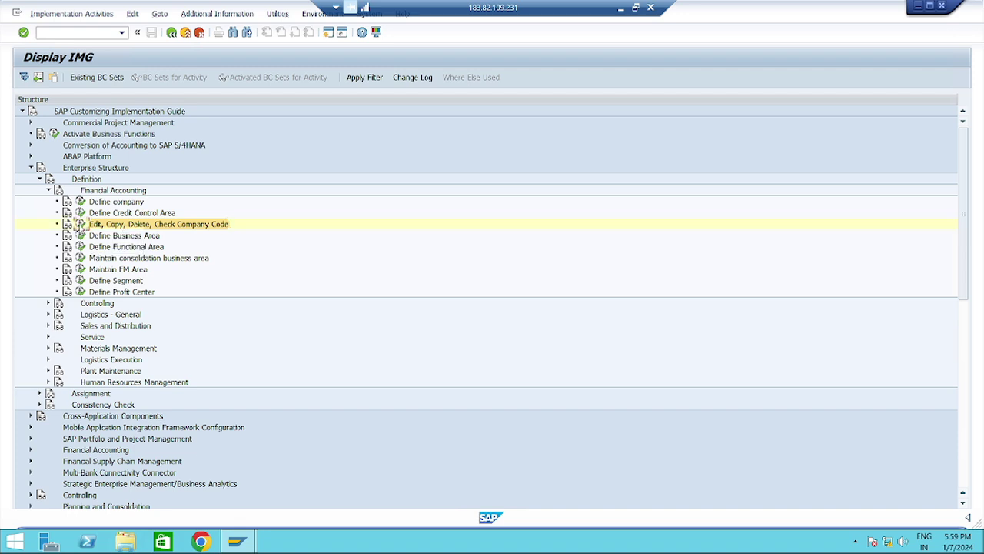
pyautogui.click(80, 224)
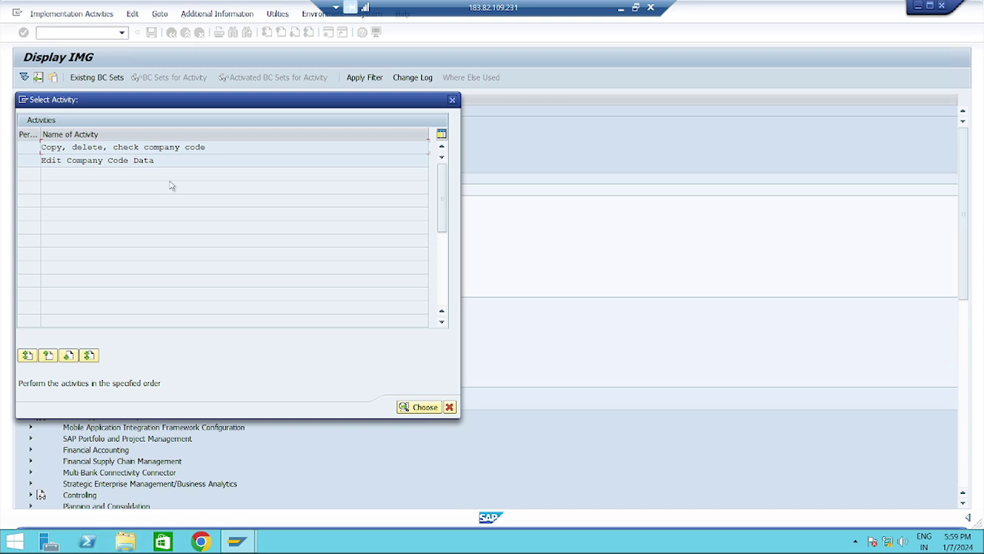
pyautogui.doubleClick(80, 160)
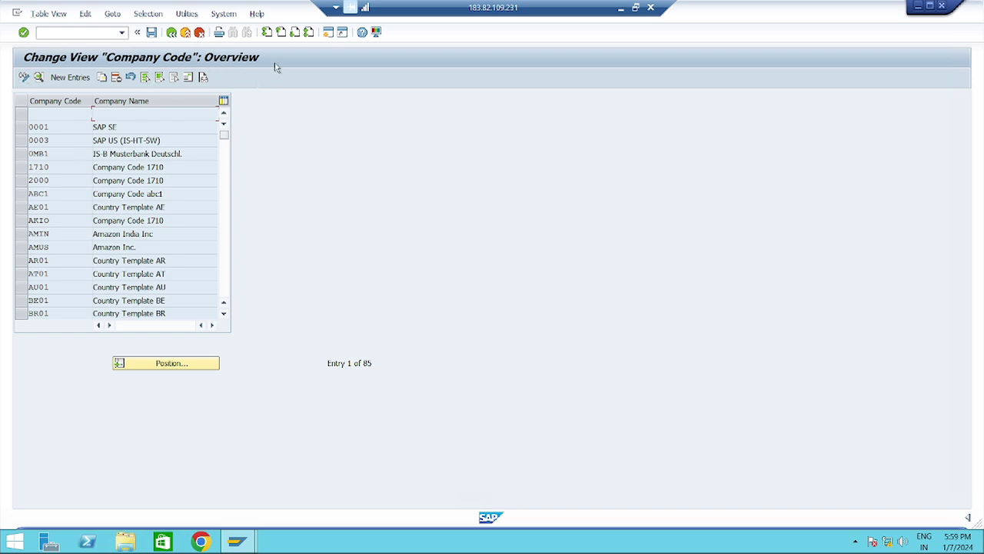
pyautogui.click(81, 33)
pyautogui.write('/n')
pyautogui.press('Return')
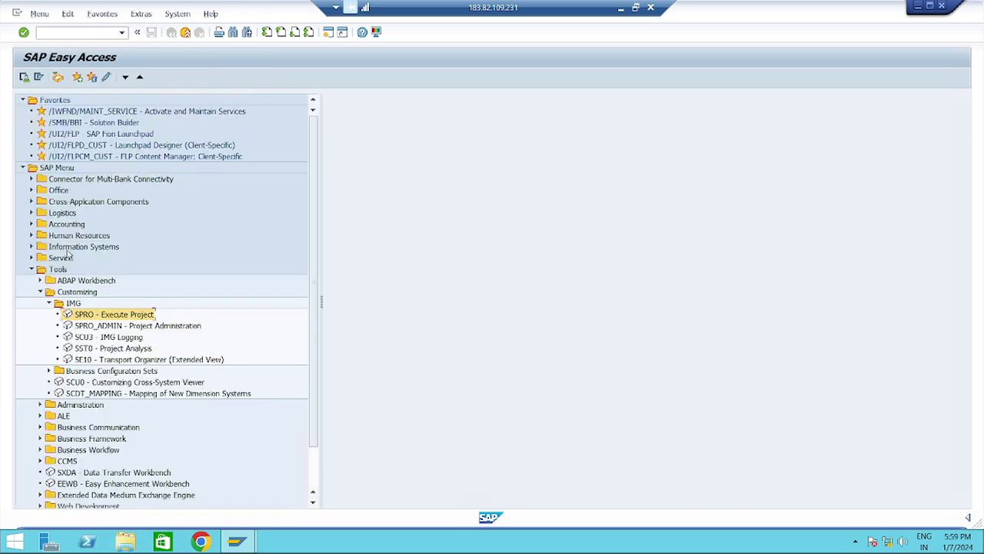
# Open the SAP Reference IMG through SPRO and display the IMG activity keys as additional information
pyautogui.doubleClick(72, 317)
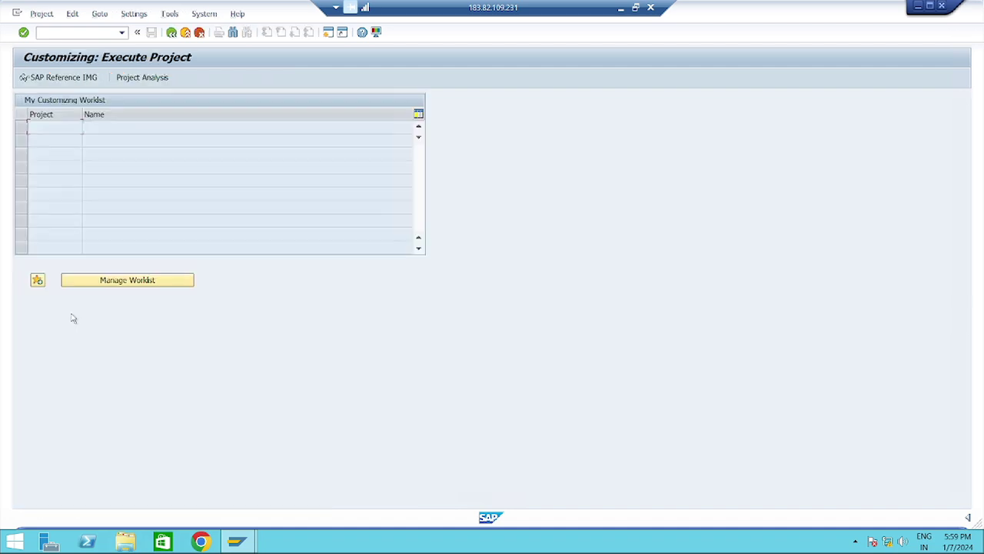
pyautogui.click(57, 78)
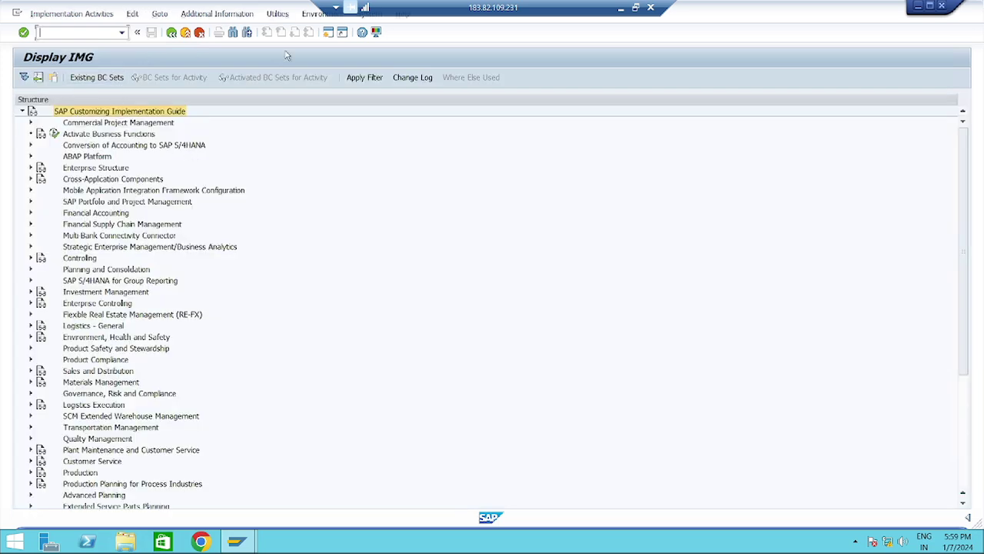
pyautogui.click(225, 16)
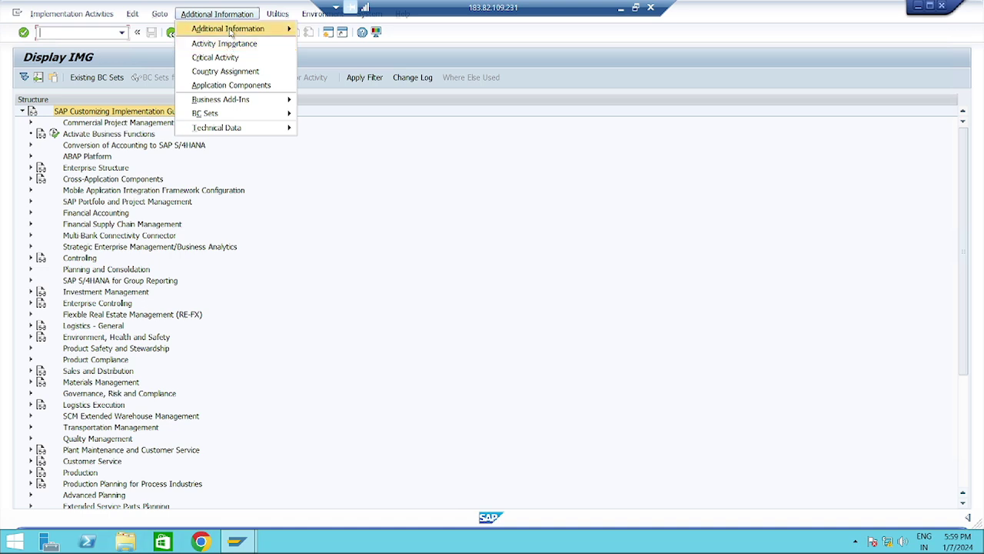
pyautogui.moveTo(231, 30)
pyautogui.moveTo(113, 44)
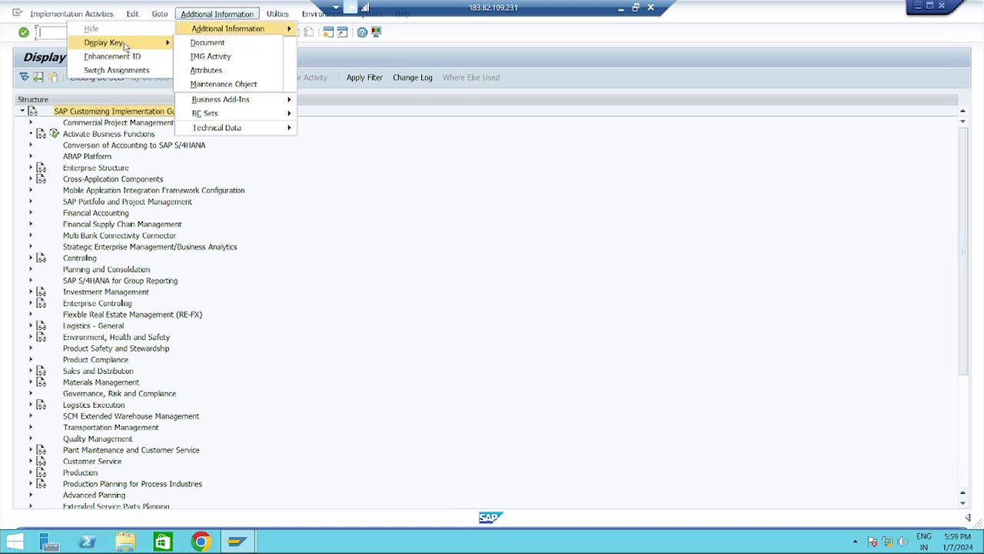
pyautogui.click(207, 57)
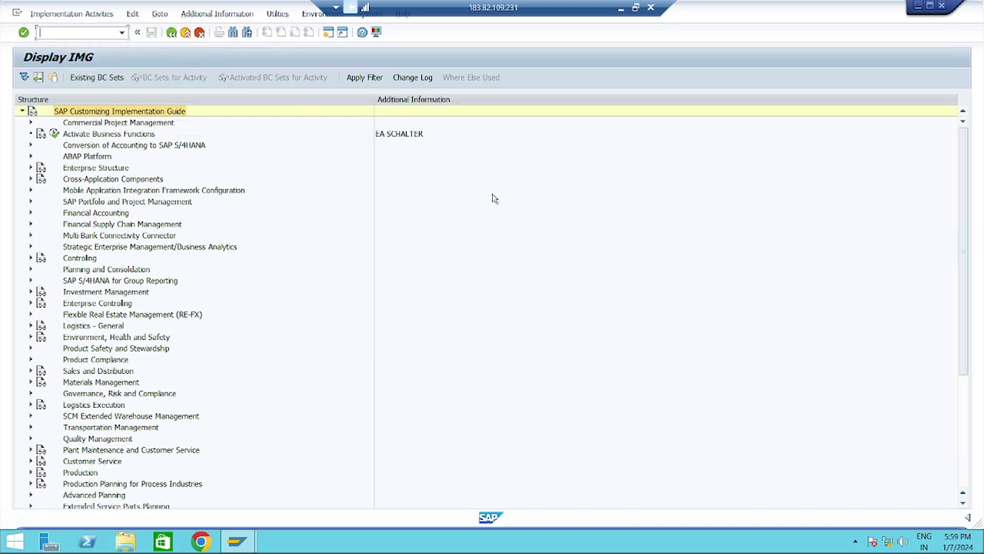
# Look up the IMG activity key of Edit, Copy, Delete, Check Company Code under Financial Accounting definitions, and return to SAP Easy Access
pyautogui.click(31, 168)
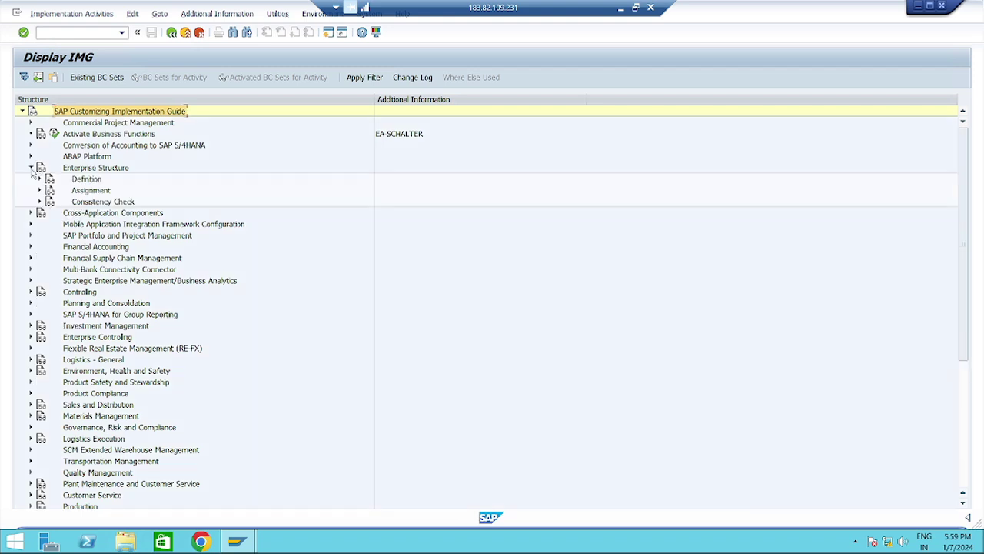
pyautogui.click(40, 178)
pyautogui.click(48, 190)
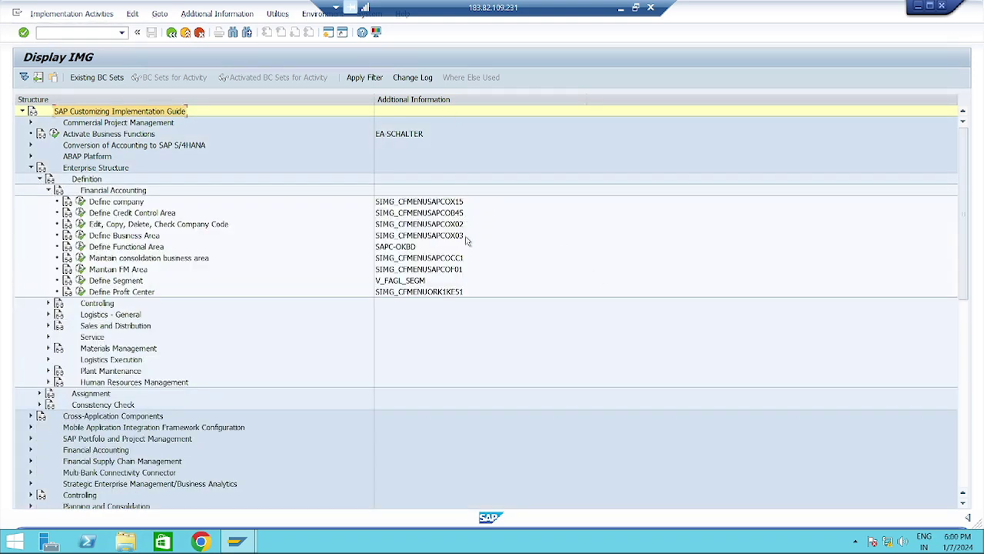
pyautogui.click(122, 226)
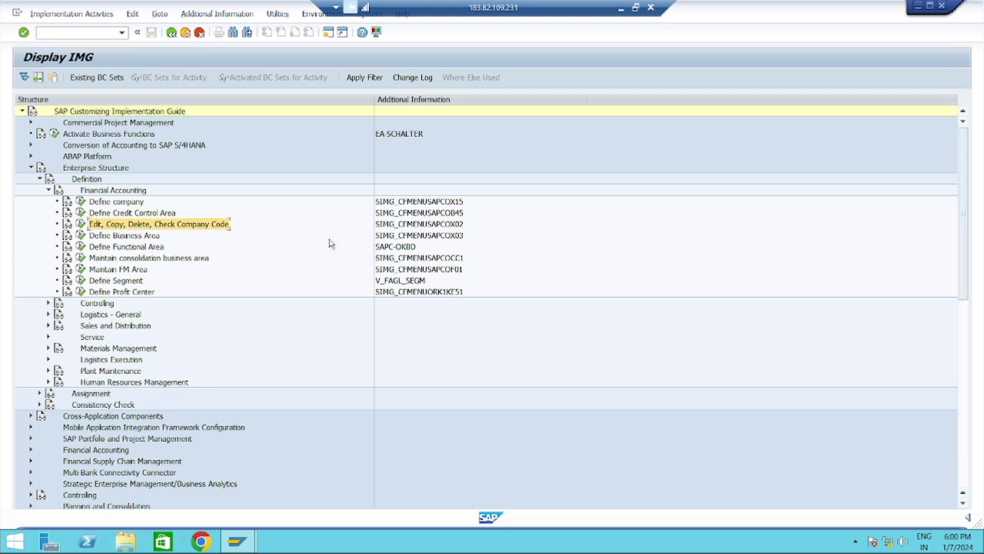
pyautogui.click(451, 227)
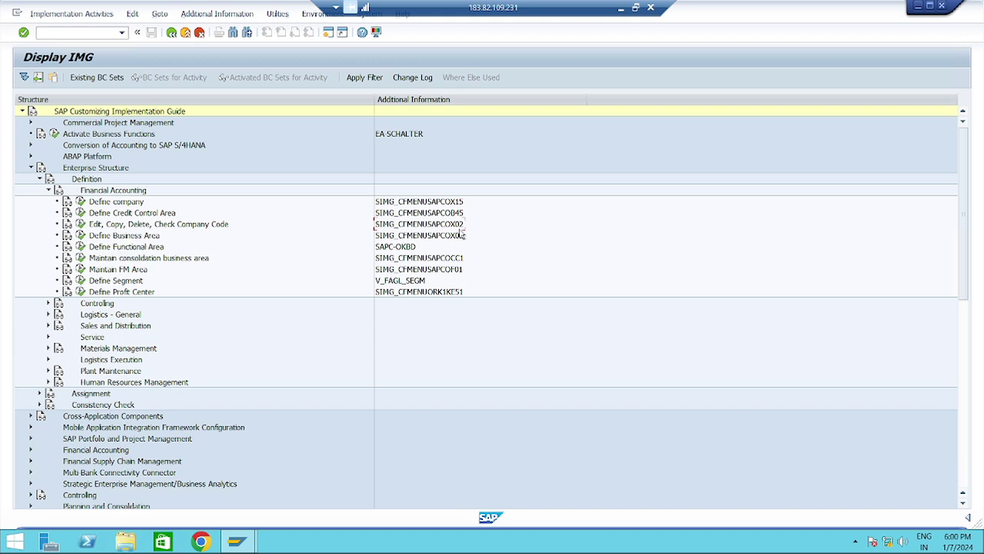
pyautogui.click(70, 35)
pyautogui.write('/n')
pyautogui.press('Return')
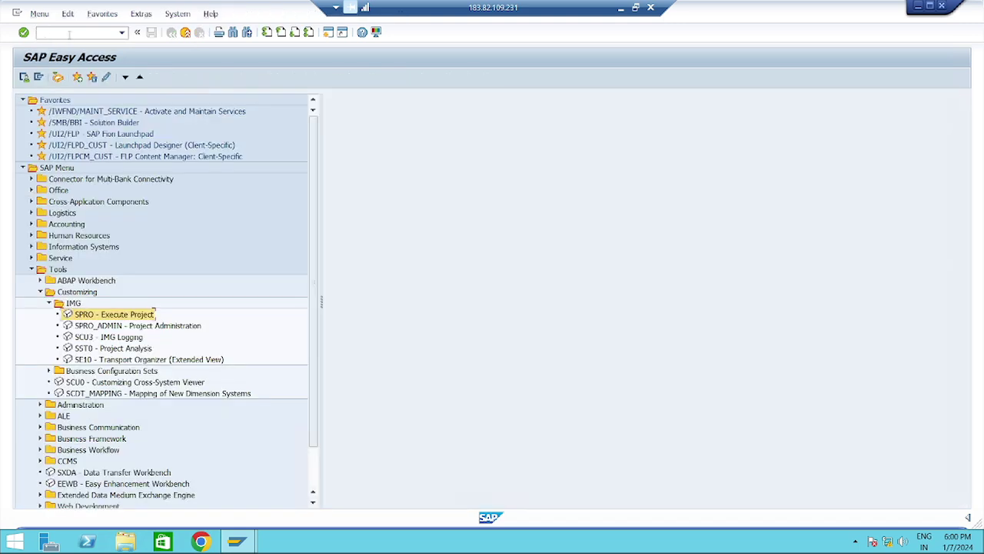
pyautogui.press('capslock')
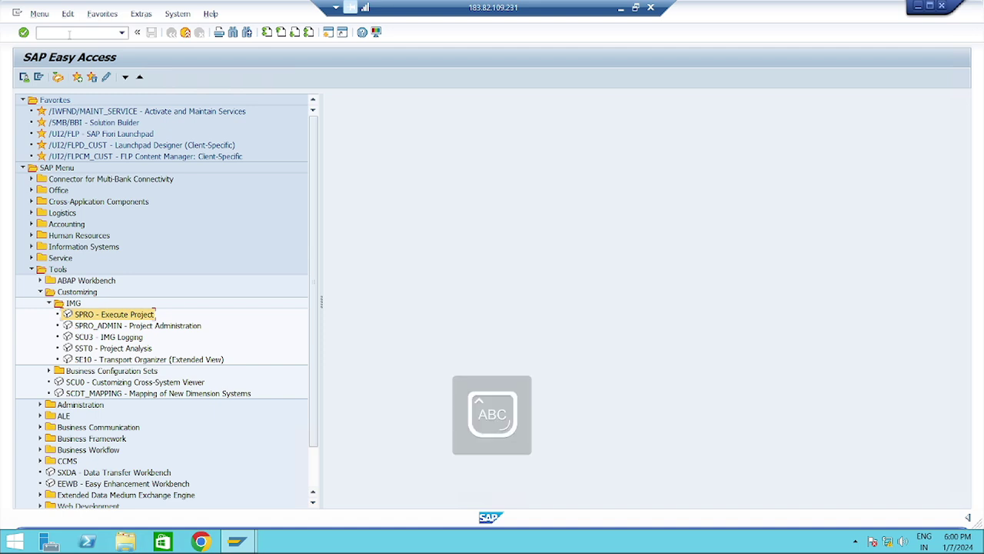
pyautogui.press('Return')
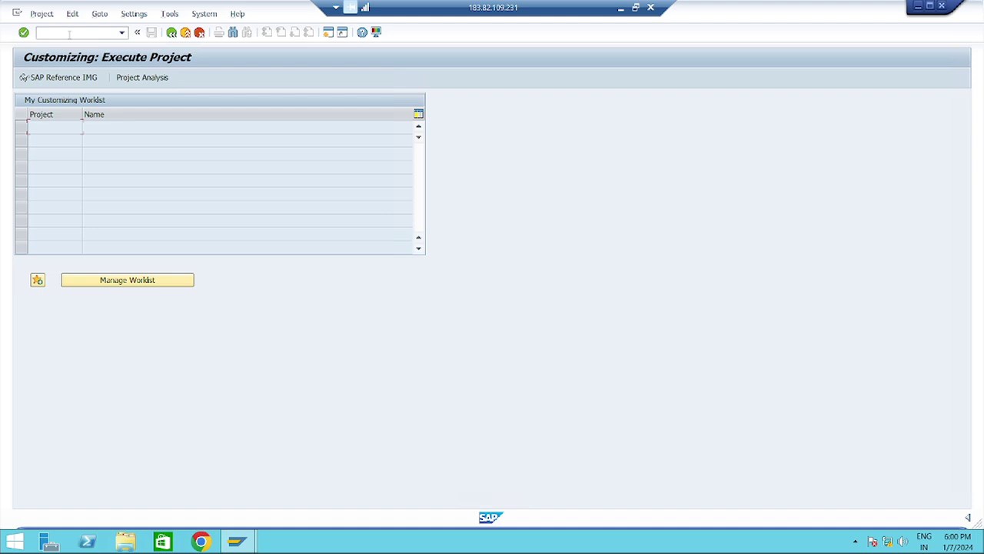
pyautogui.click(73, 33)
pyautogui.write('/n')
pyautogui.press('Return')
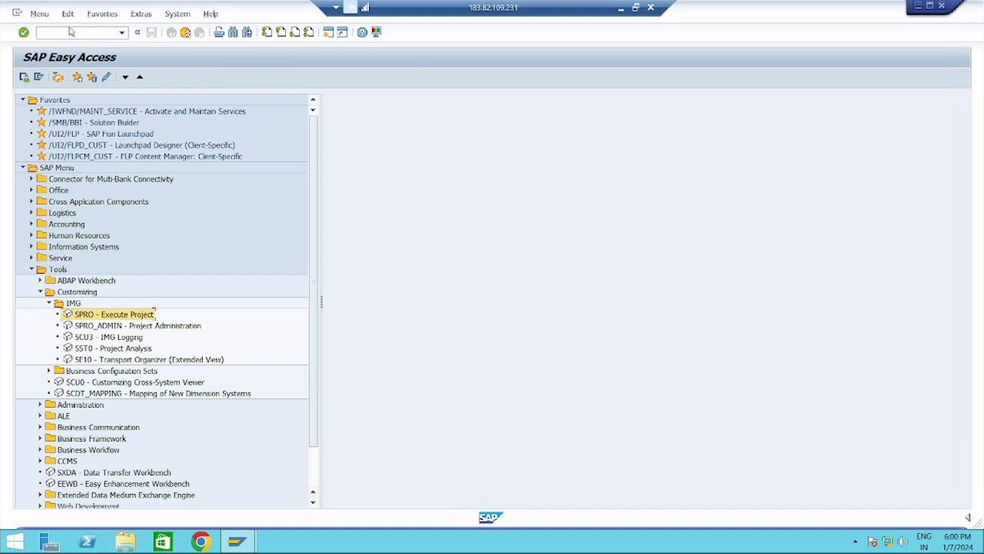
# Start transaction OX02 with /NOX02 and begin a new company code entry
pyautogui.click(67, 32)
pyautogui.write('/NOX02')
pyautogui.press('Return')
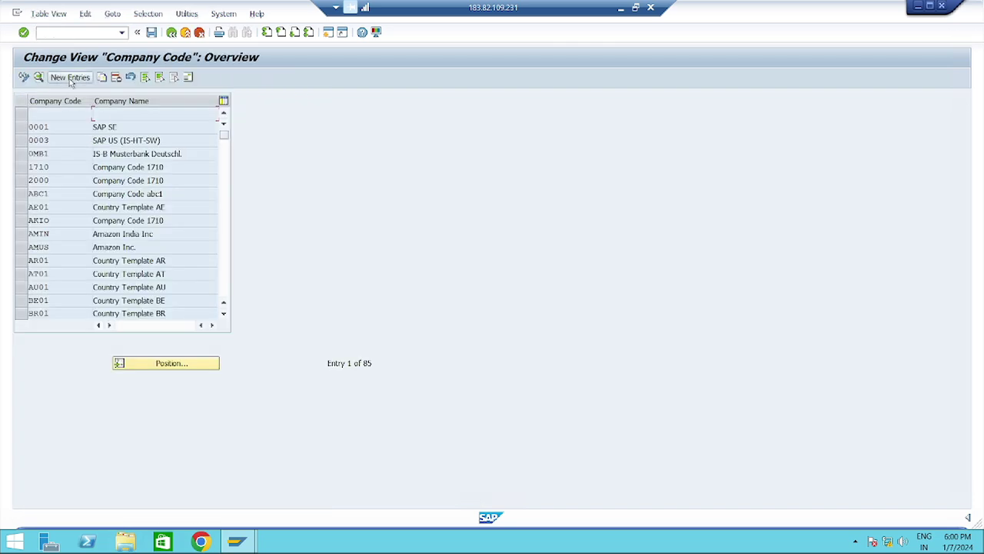
pyautogui.click(70, 79)
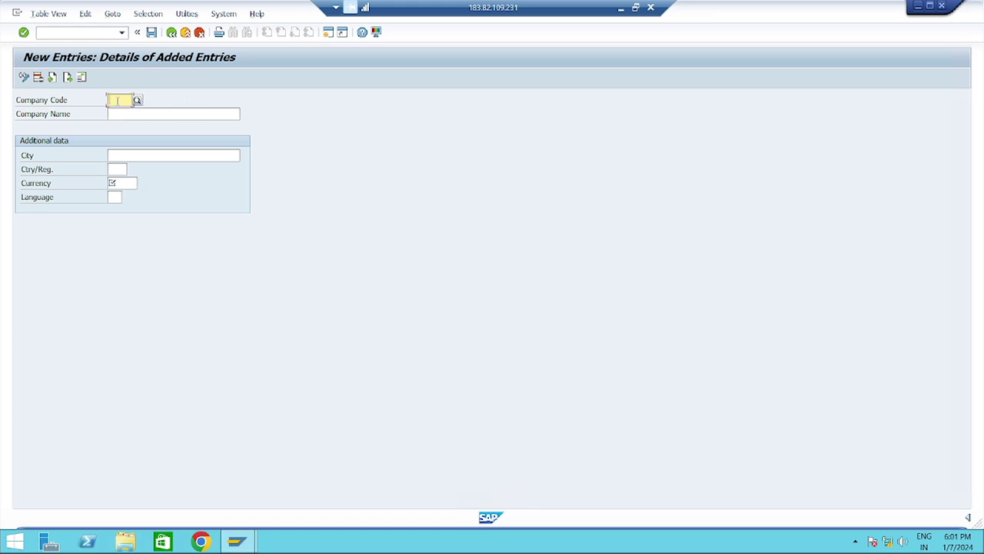
# Set the new company code to TG10, the company name to Tata Motors and the city to Mumbai
pyautogui.write('TG10')
pyautogui.click(138, 113)
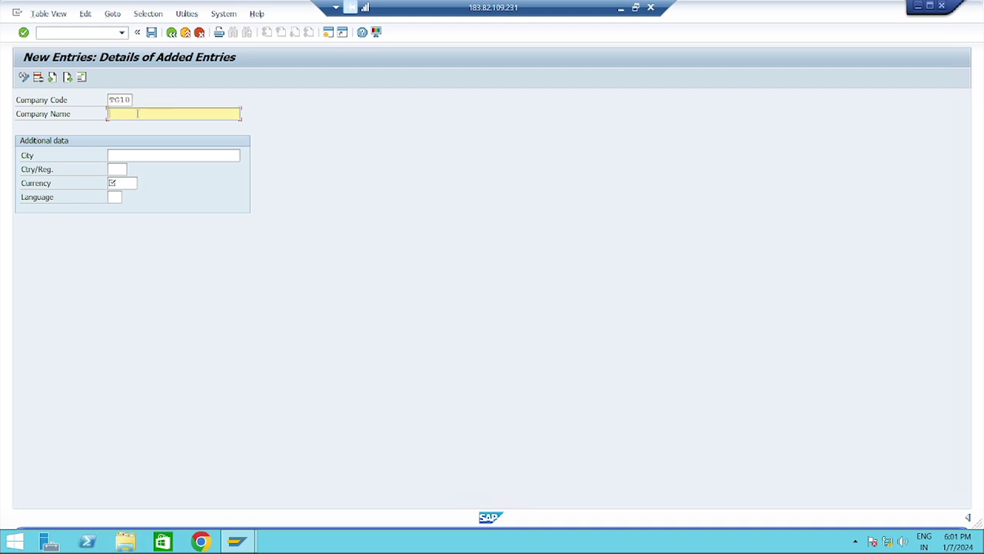
pyautogui.write('Ta')
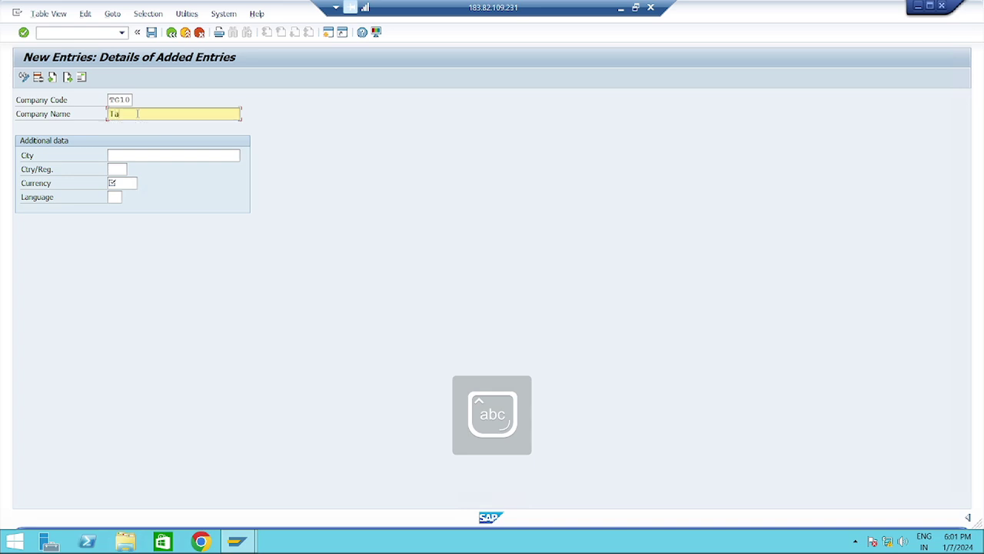
pyautogui.write('ta')
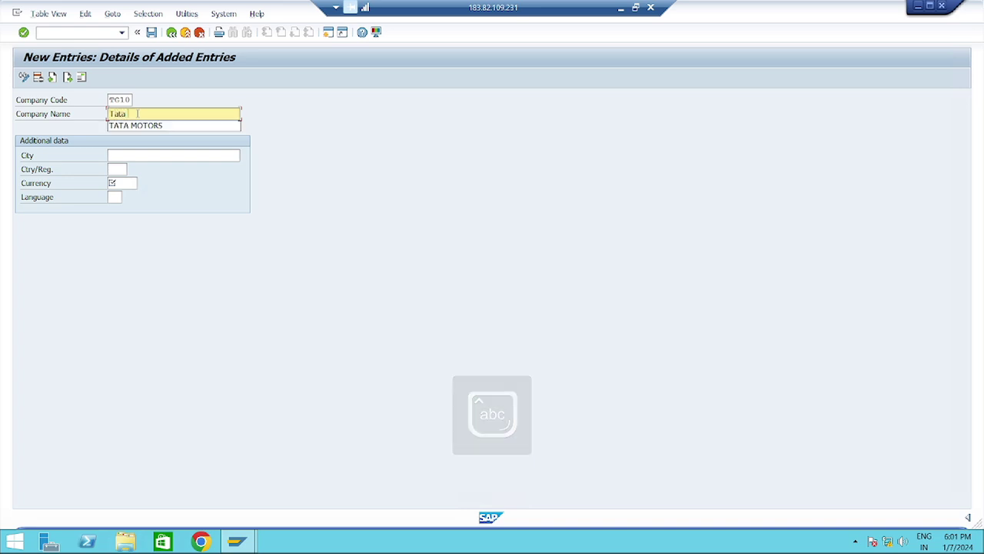
pyautogui.write(' Motors')
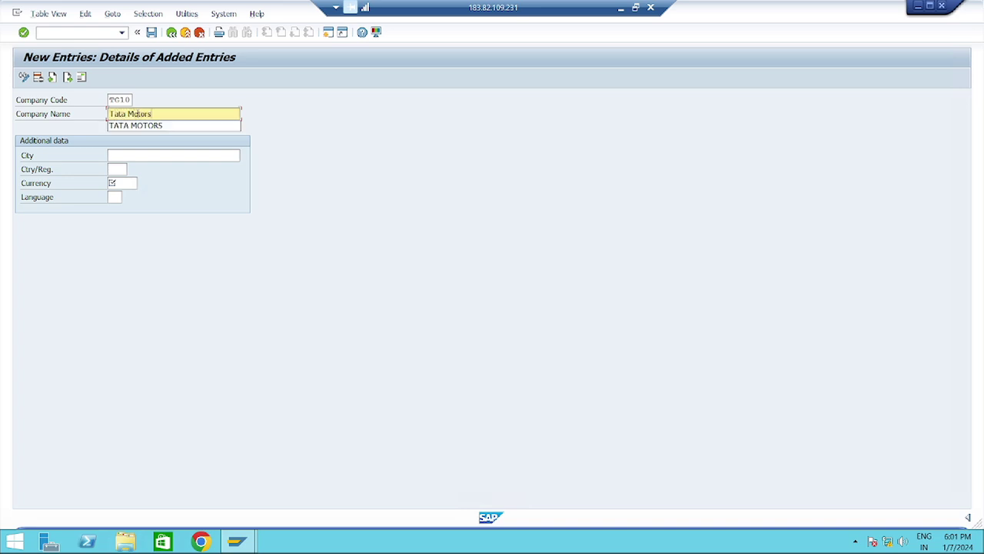
pyautogui.click(111, 154)
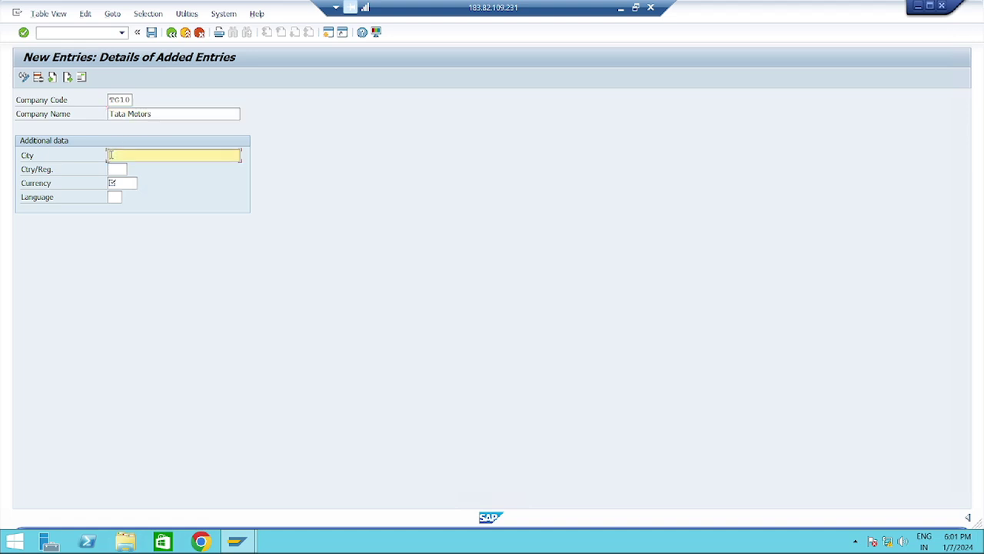
pyautogui.write('Mumba')
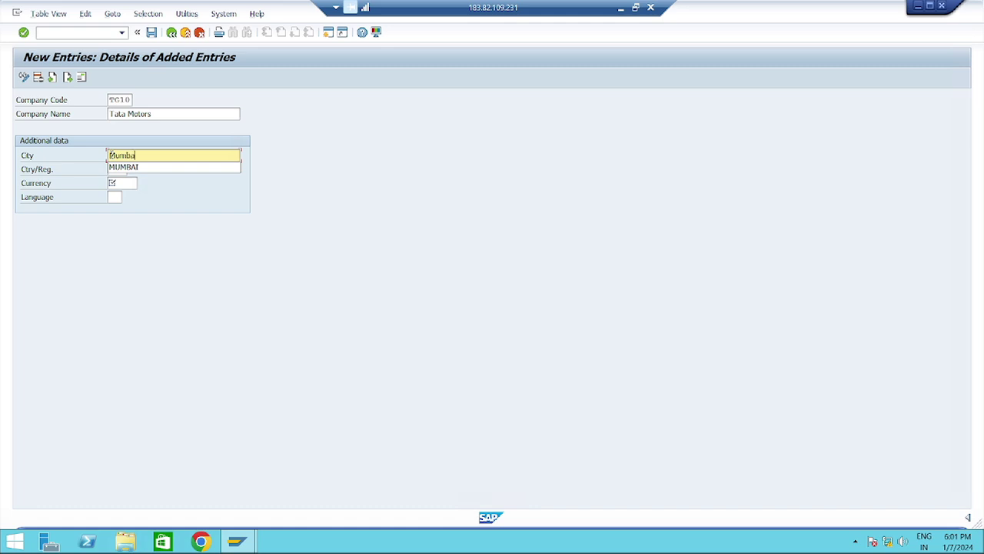
pyautogui.write('i')
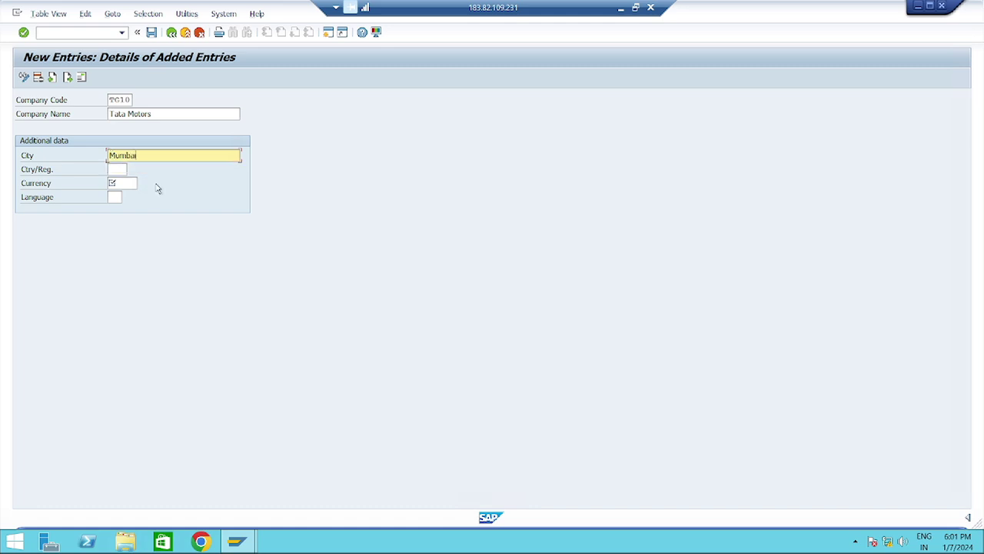
# Set the country/region of company code TG10 to IN (India) from the list of country keys
pyautogui.click(120, 168)
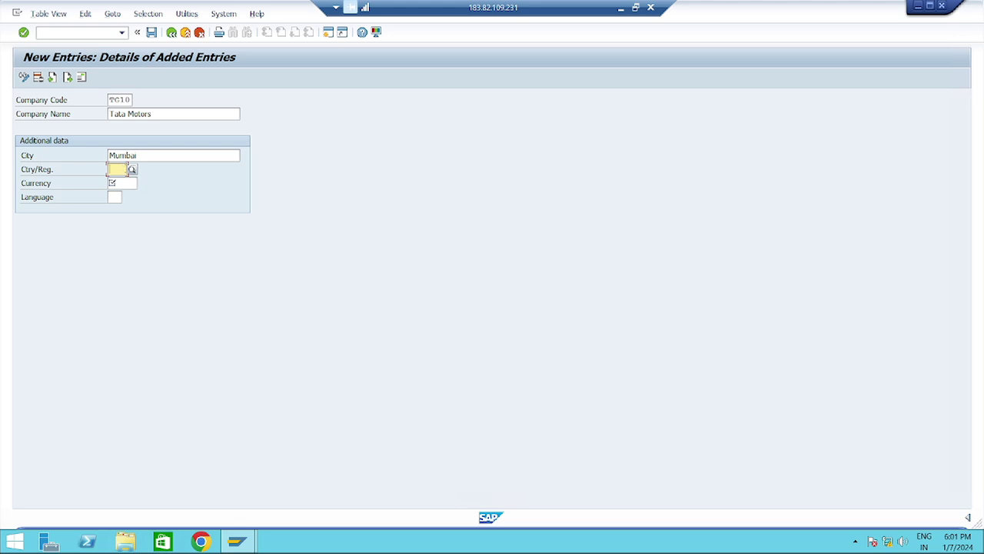
pyautogui.click(132, 170)
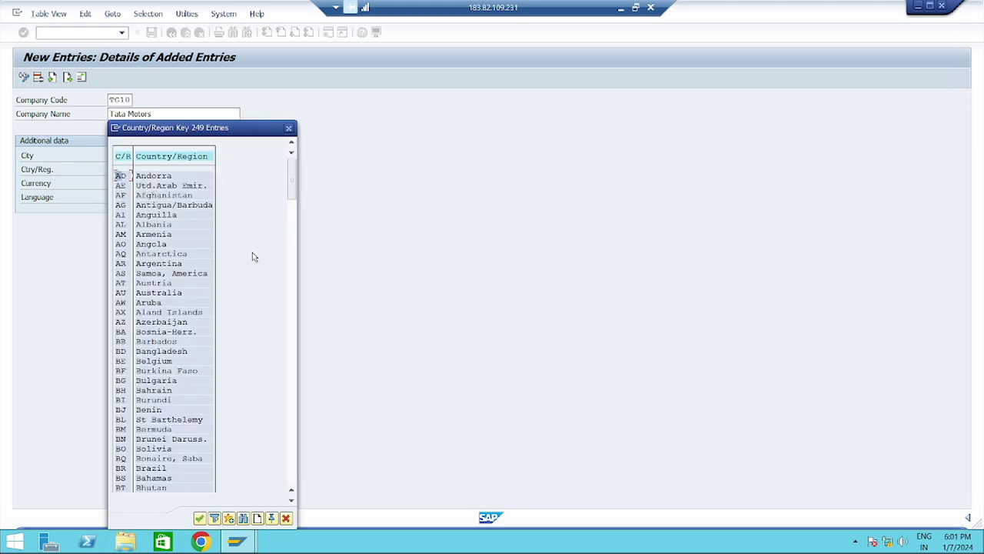
pyautogui.scroll(-5, 148, 371)
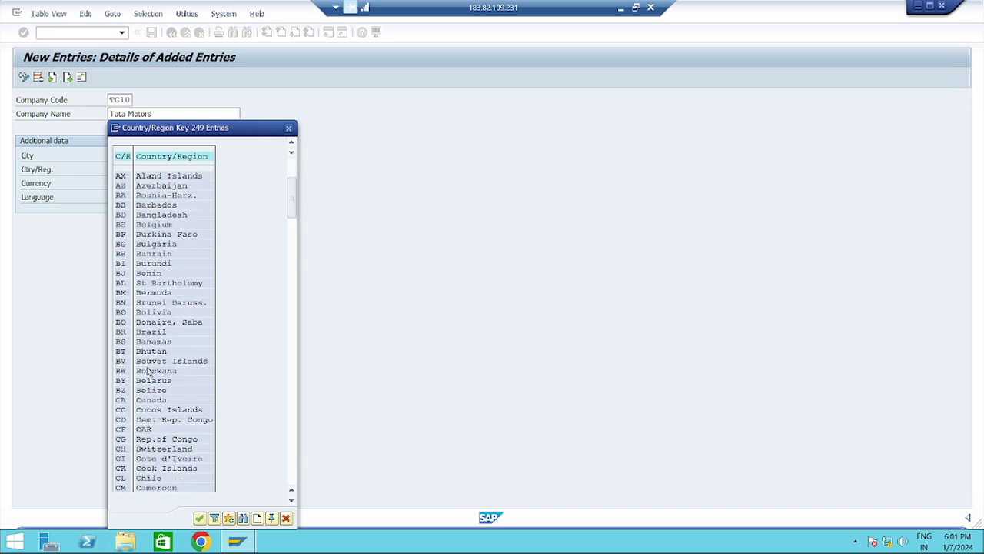
pyautogui.scroll(-10, 148, 371)
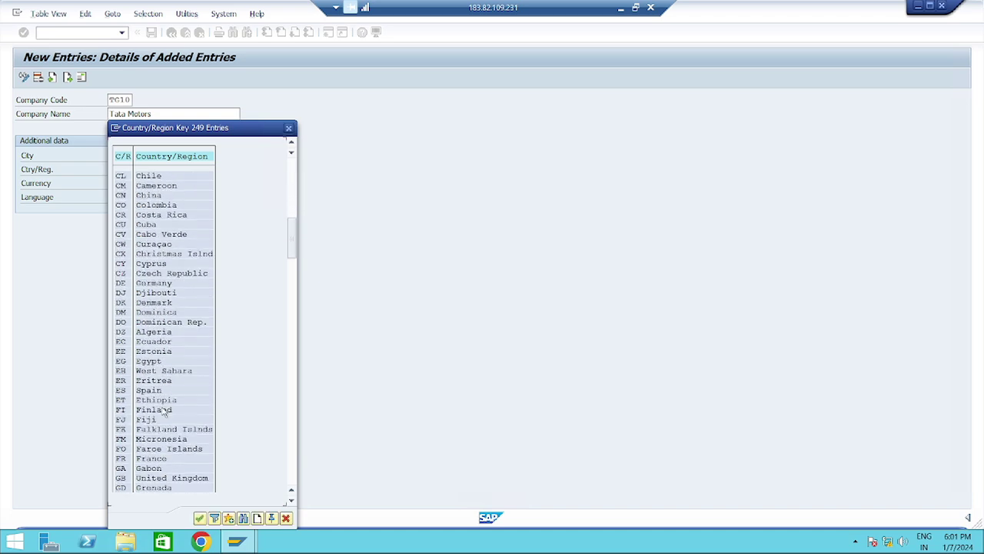
pyautogui.scroll(-9, 163, 411)
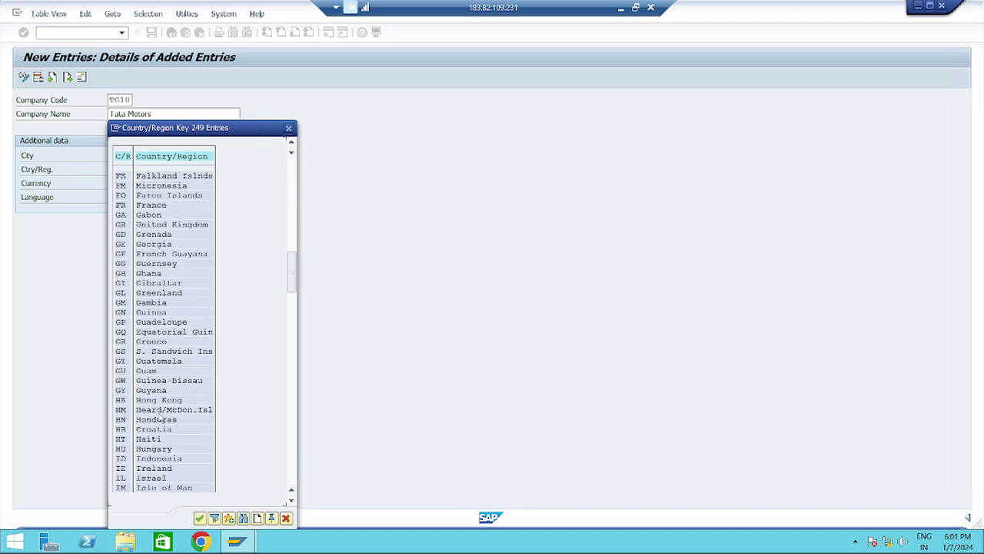
pyautogui.scroll(-3, 159, 420)
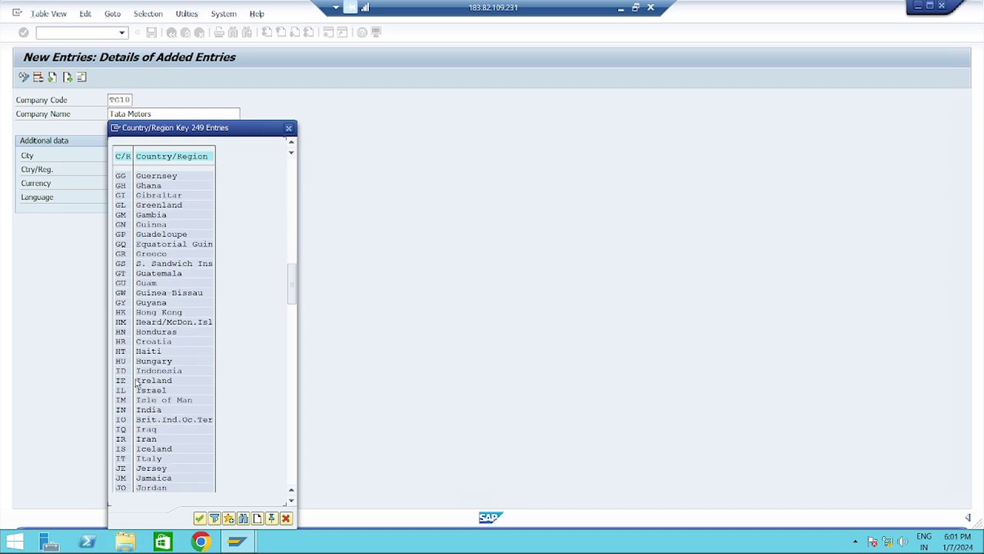
pyautogui.doubleClick(151, 408)
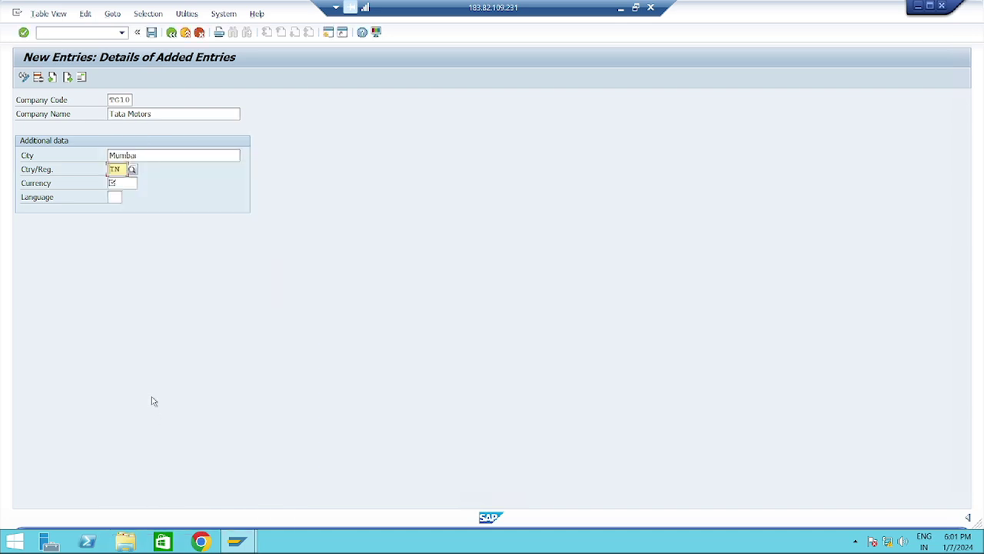
# Set the company code's currency to INR and its language to EN
pyautogui.click(122, 183)
pyautogui.write('inr')
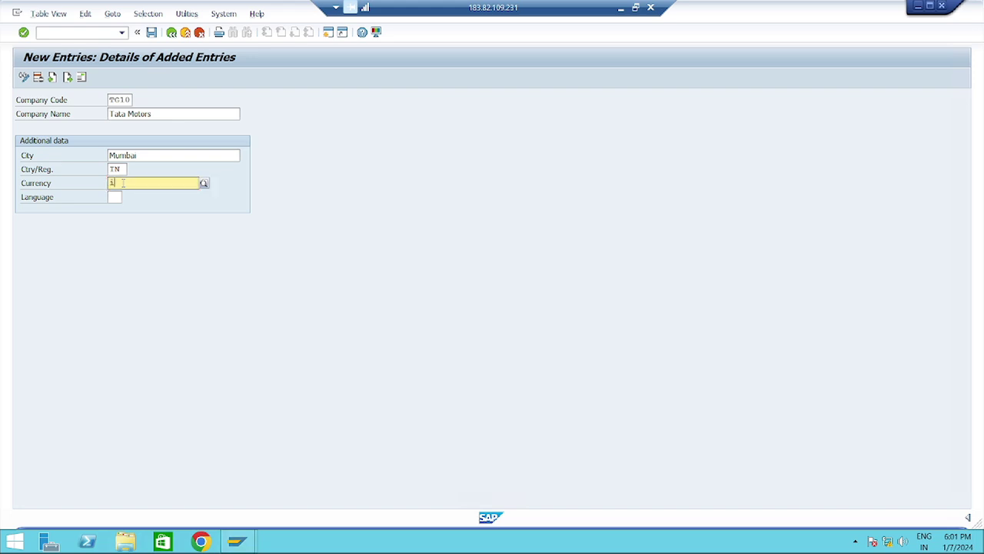
pyautogui.click(122, 207)
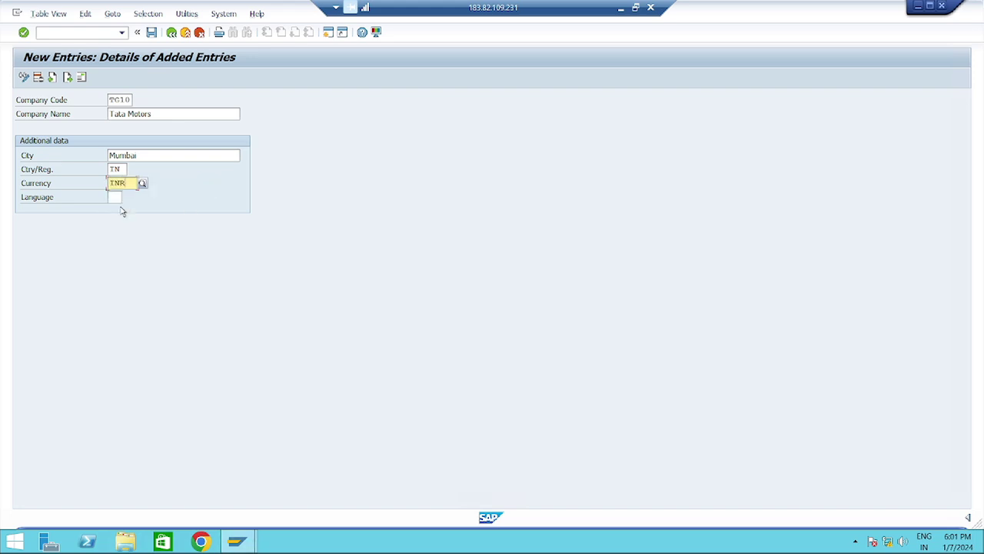
pyautogui.click(113, 197)
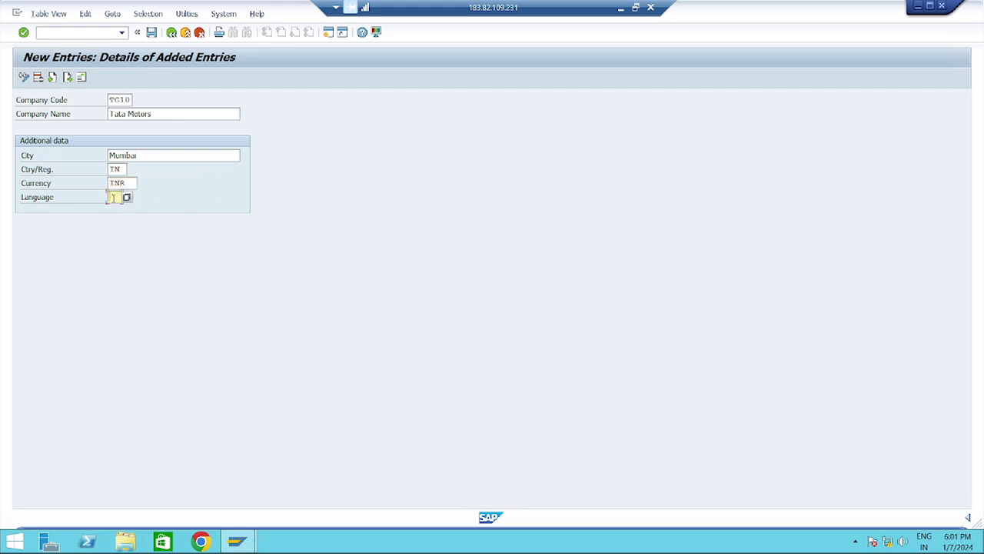
pyautogui.write('en')
pyautogui.click(117, 208)
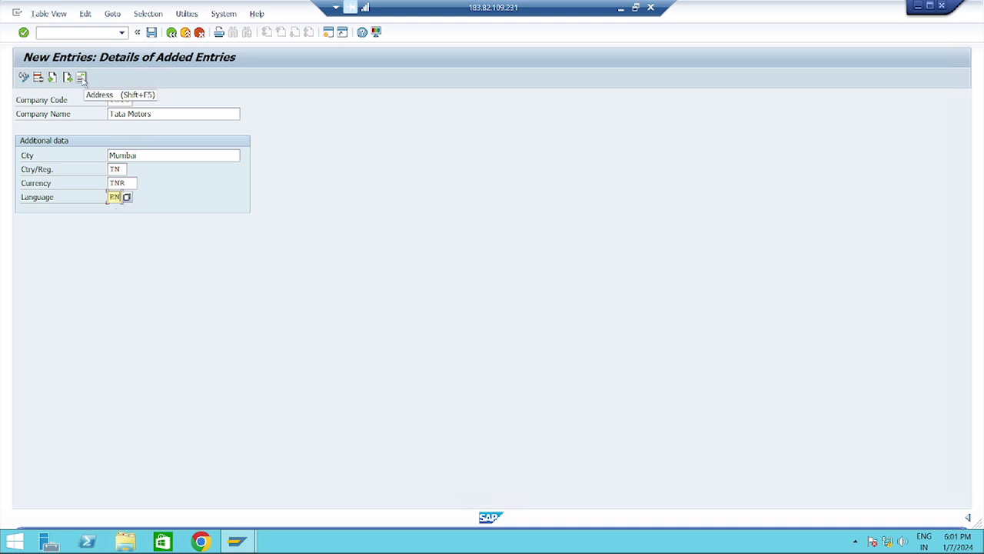
# Open the address of company code TG10 and enter title Company, name Tata Motors and search term Tata Mtr
pyautogui.click(83, 80)
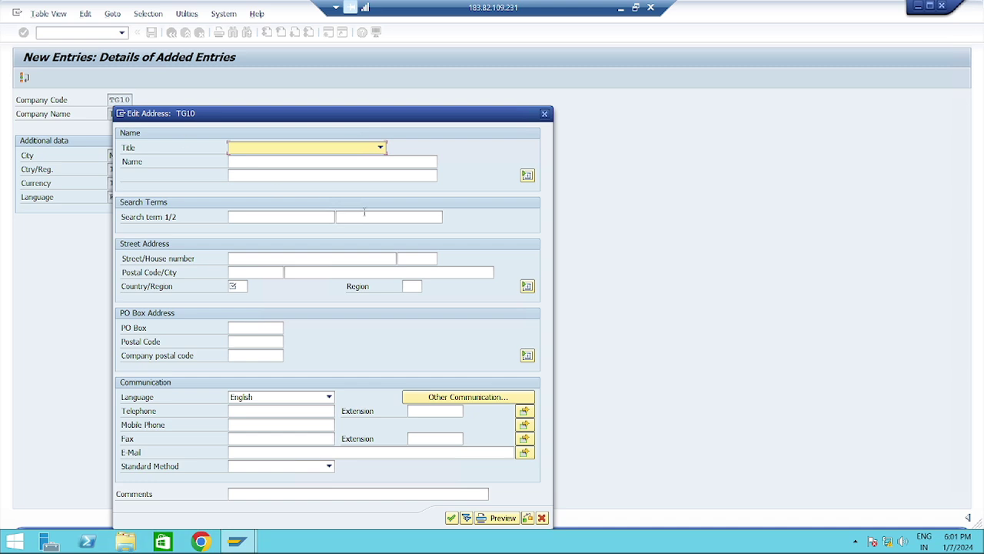
pyautogui.click(380, 147)
pyautogui.click(278, 160)
pyautogui.click(252, 161)
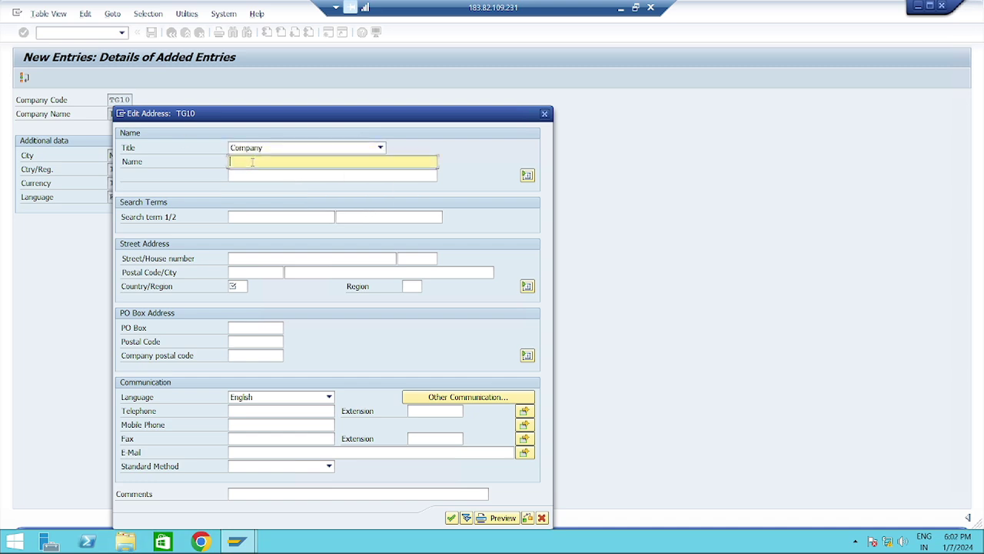
pyautogui.write('Tata Motors')
pyautogui.click(241, 218)
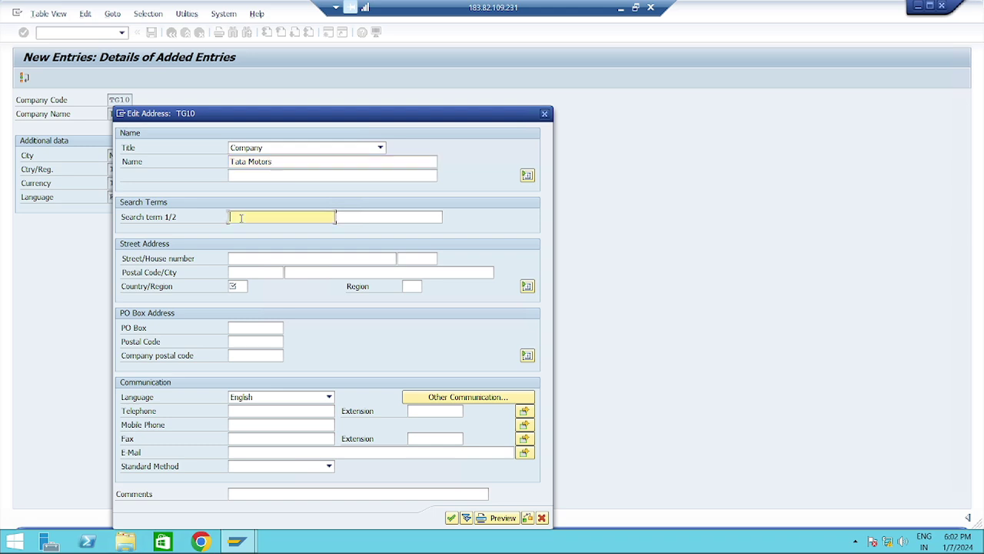
pyautogui.write('Tata Mtr')
# Fill in the street, house number, postal code and city of the company code's street address
pyautogui.click(239, 260)
pyautogui.write('A')
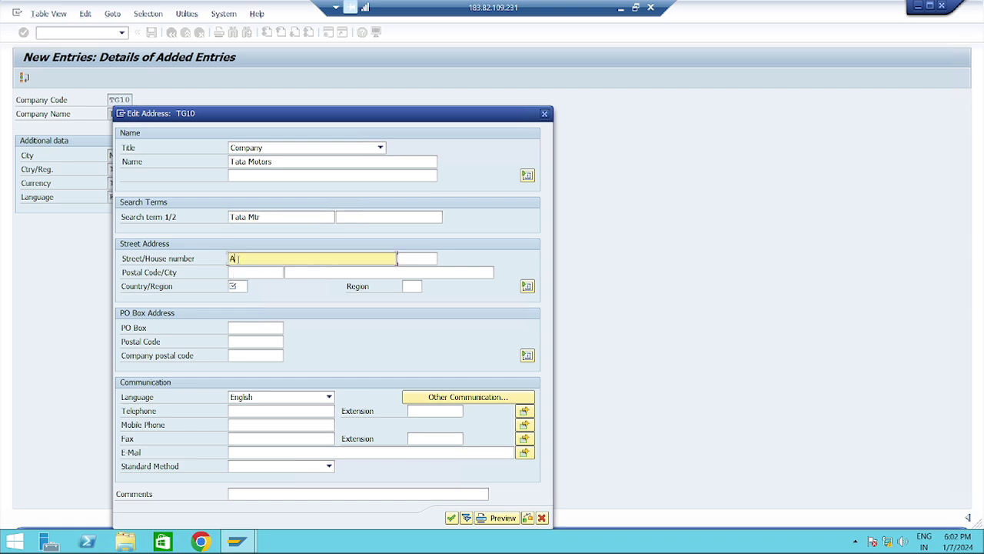
pyautogui.write('lura SCo')
pyautogui.click(408, 260)
pyautogui.write('82')
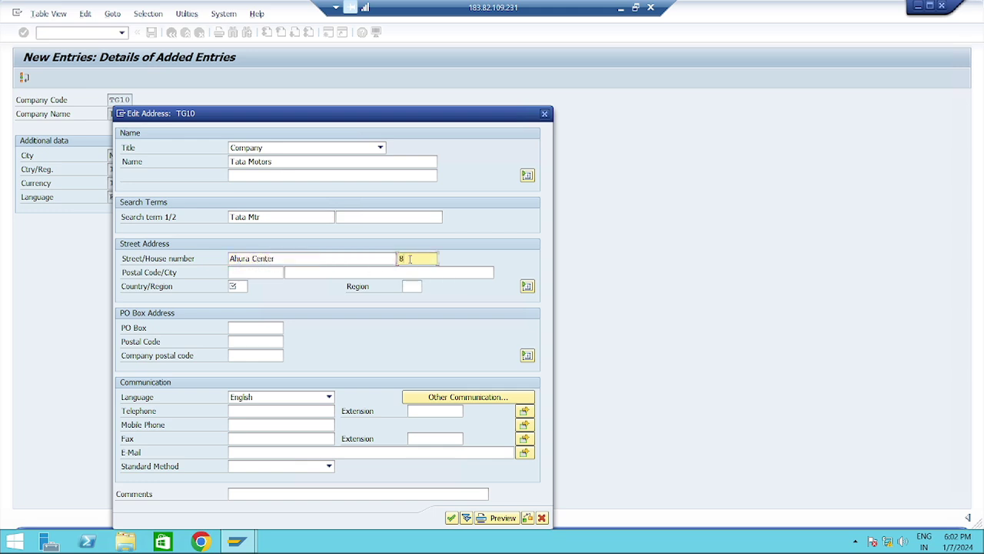
pyautogui.click(240, 272)
pyautogui.write('4')
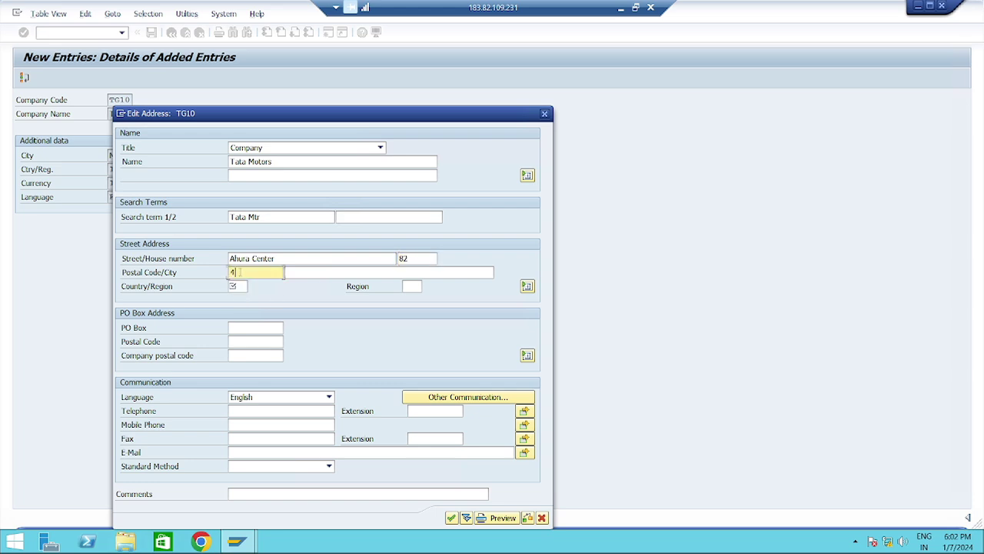
pyautogui.write('000')
pyautogui.click(302, 273)
pyautogui.write('Mumbai')
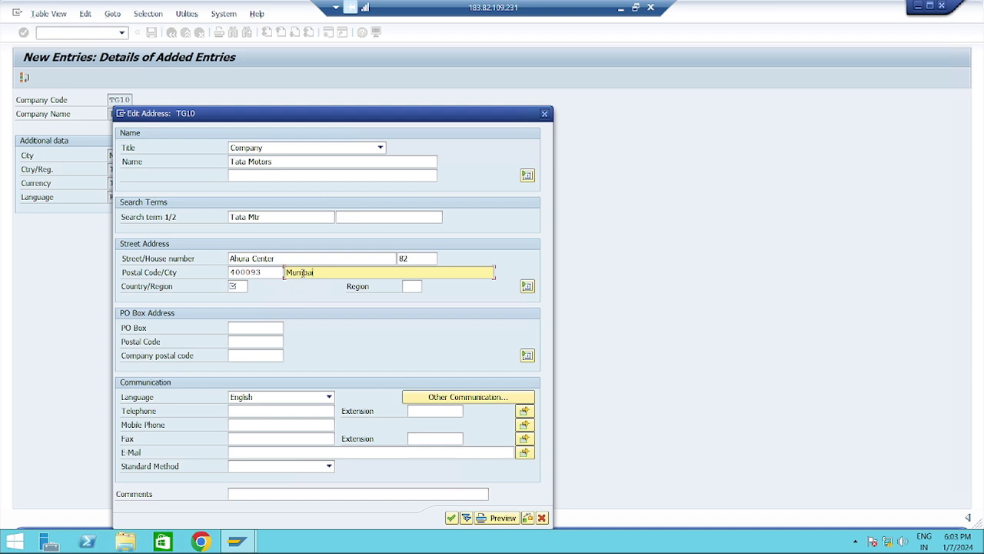
# Set the street address's country to IN (India) and its region to 13 (Maharashtra)
pyautogui.click(233, 286)
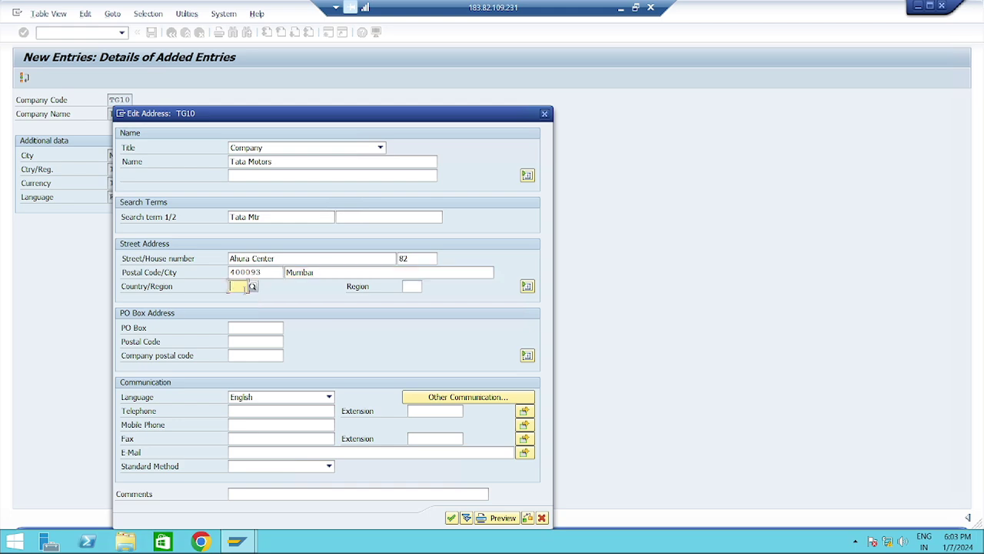
pyautogui.click(245, 286)
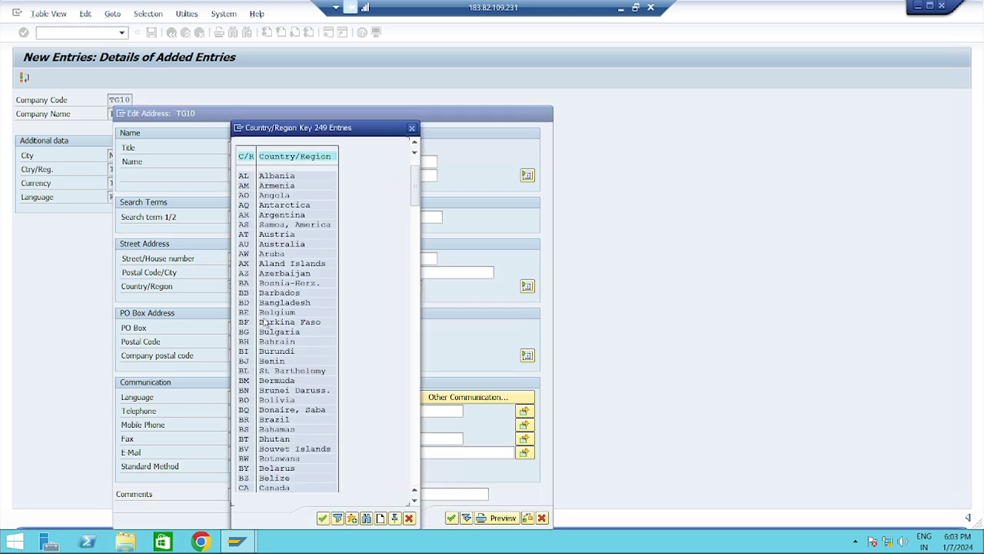
pyautogui.scroll(-7, 270, 329)
pyautogui.scroll(-7, 261, 343)
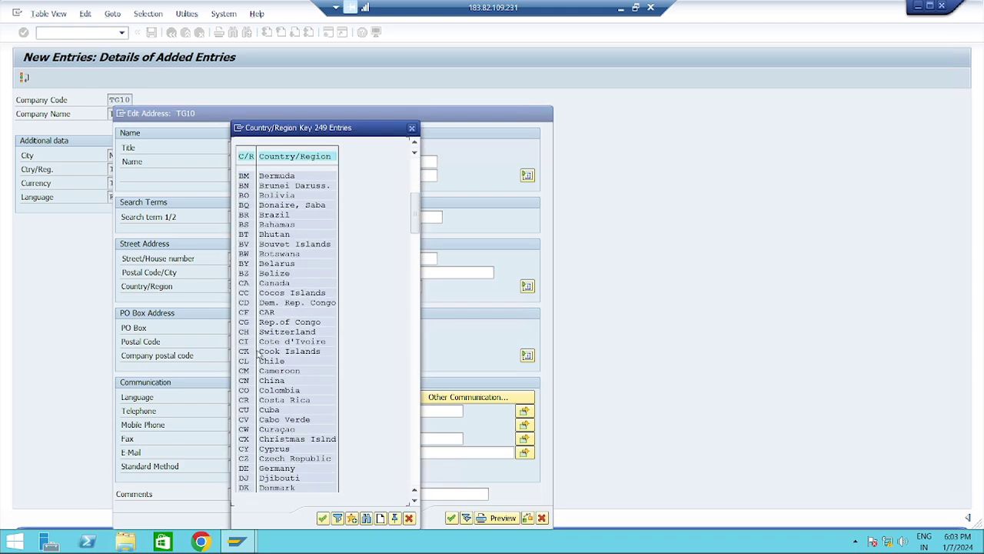
pyautogui.scroll(-7, 261, 385)
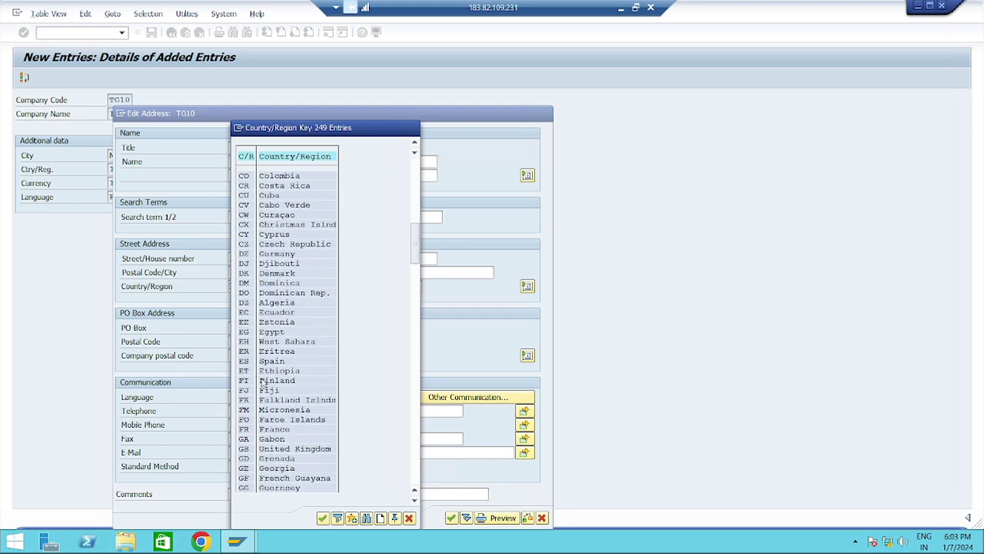
pyautogui.scroll(-6, 260, 385)
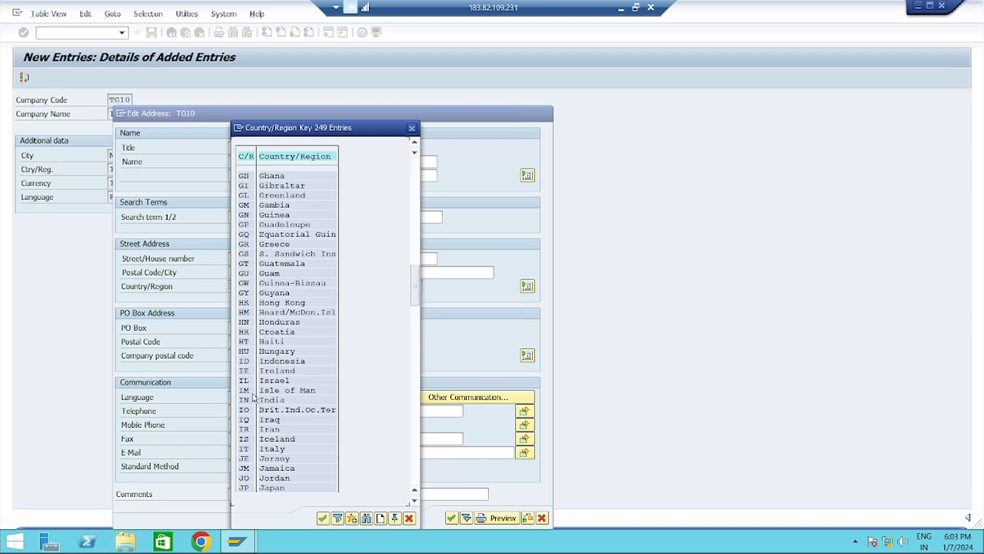
pyautogui.doubleClick(271, 400)
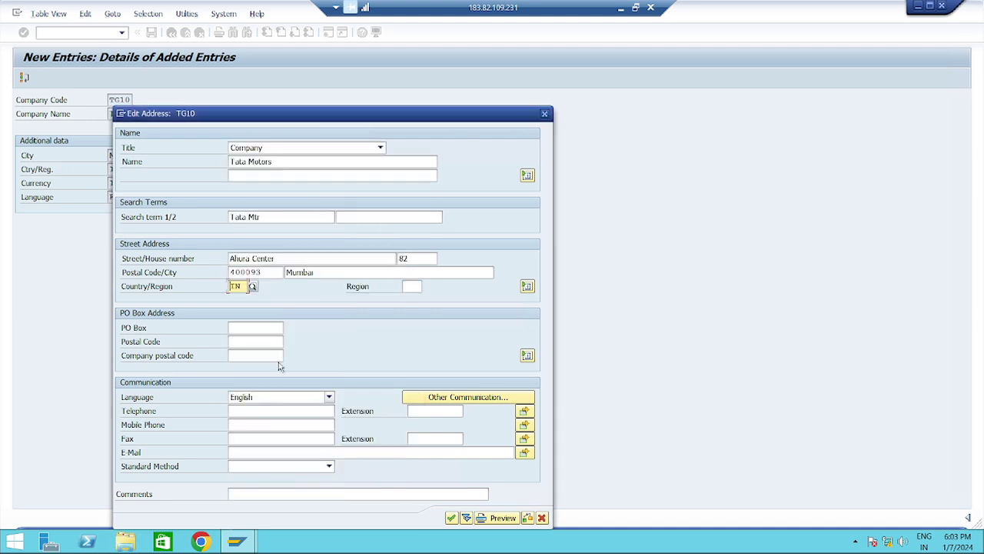
pyautogui.click(412, 286)
pyautogui.click(428, 286)
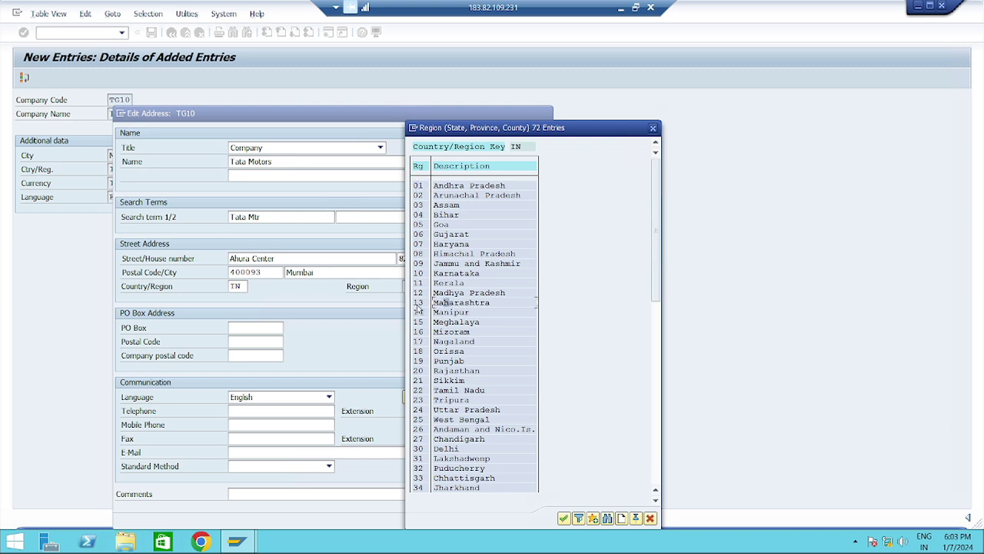
pyautogui.doubleClick(459, 304)
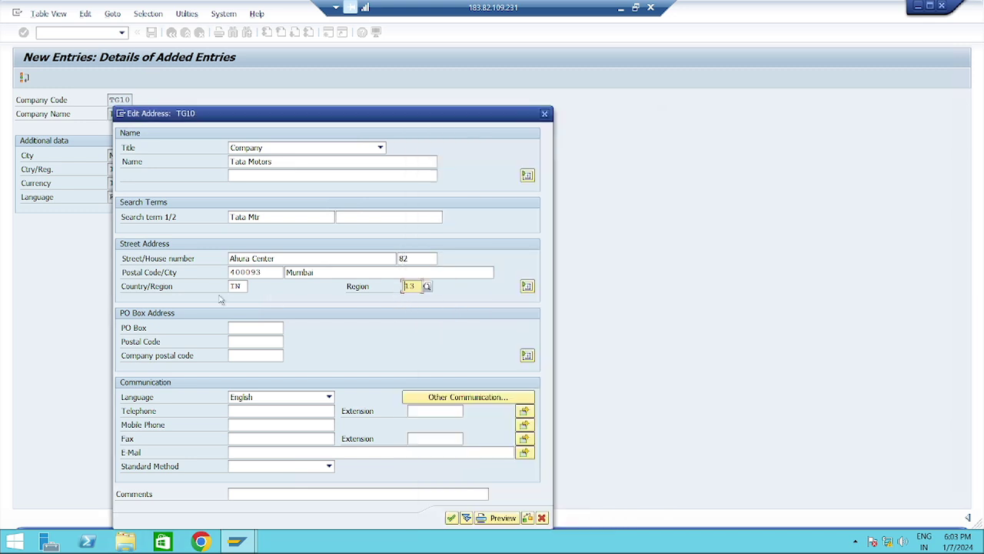
pyautogui.click(247, 328)
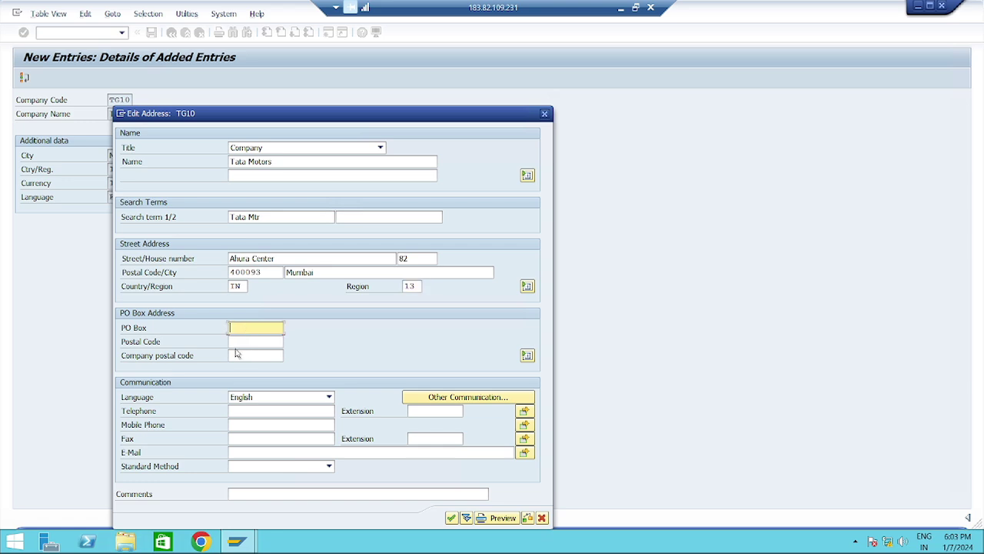
pyautogui.press('Tab')
pyautogui.press('Tab')
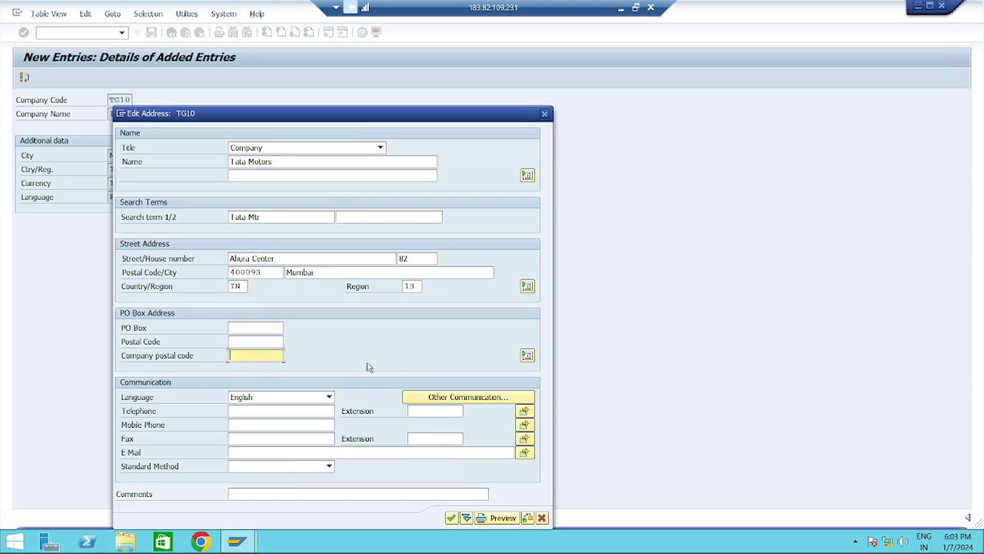
pyautogui.click(247, 412)
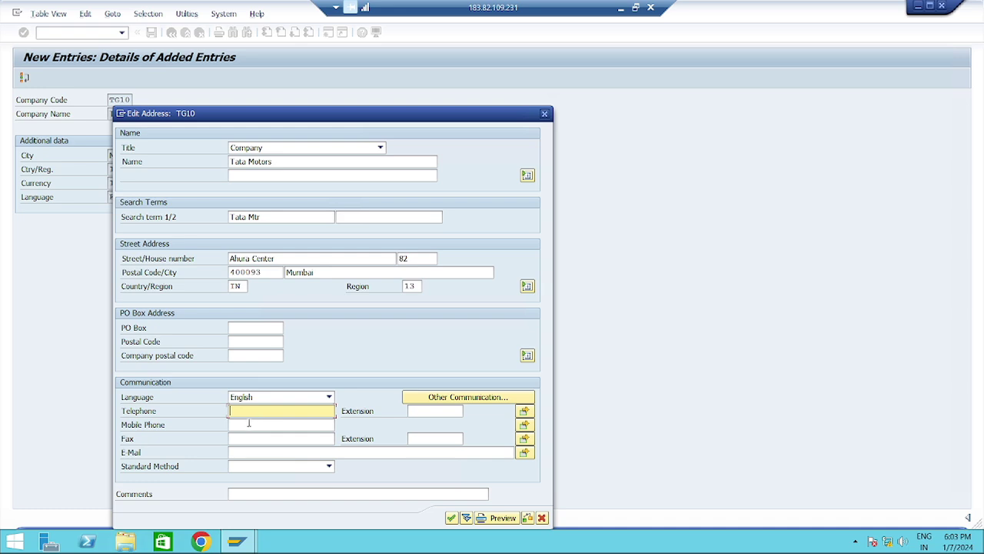
pyautogui.click(248, 422)
pyautogui.click(251, 439)
pyautogui.click(242, 454)
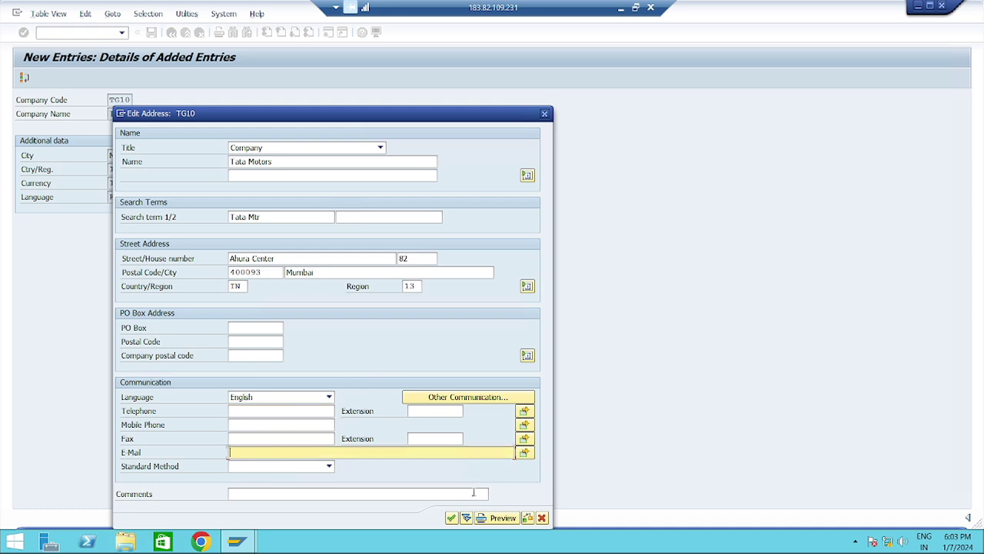
# Accept the address and save company code TG10 to the customizing request TG-Org-Str
pyautogui.click(452, 519)
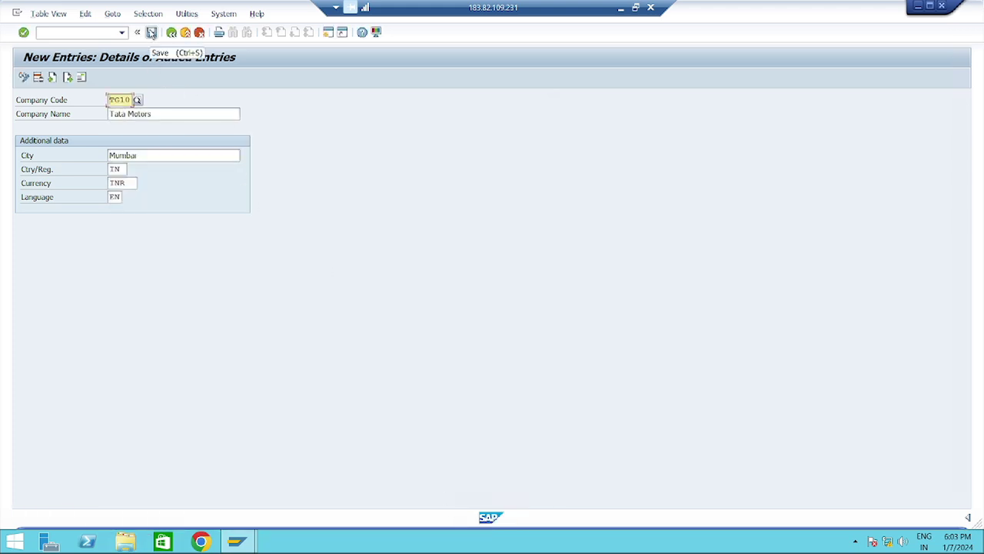
pyautogui.click(151, 32)
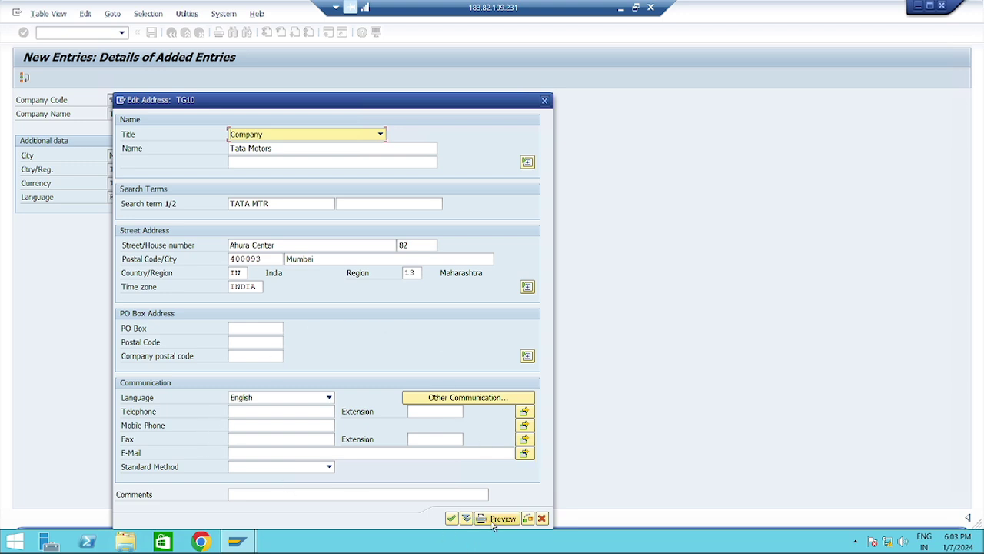
pyautogui.click(453, 519)
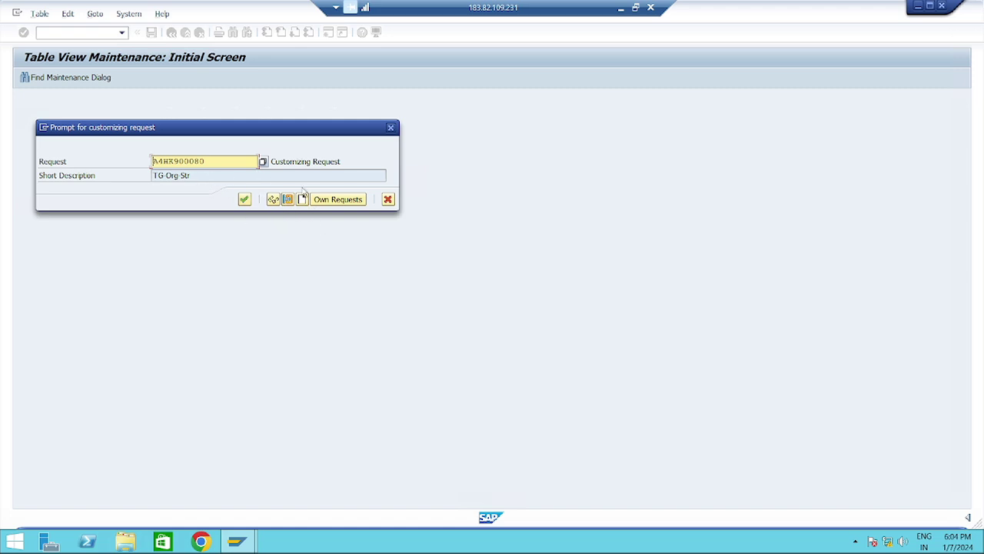
pyautogui.click(244, 200)
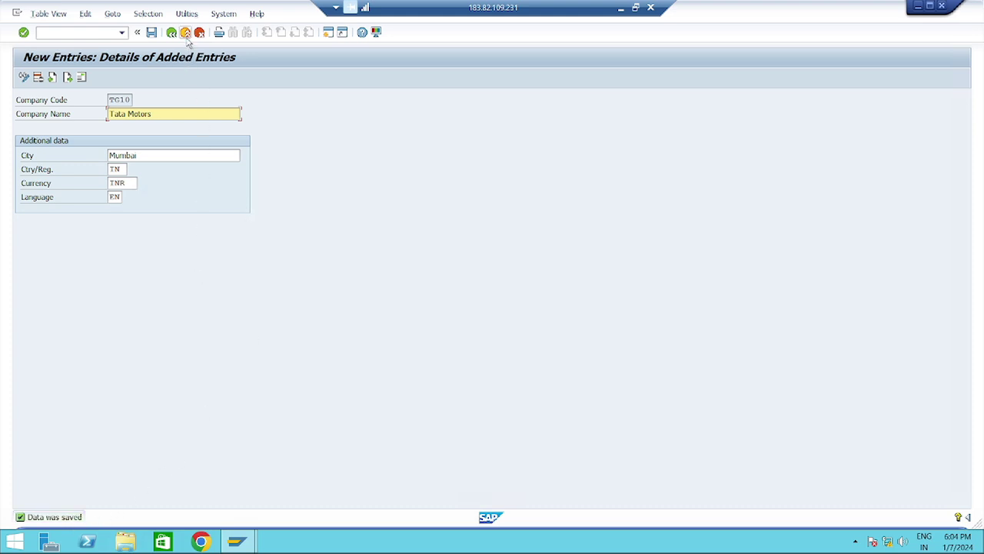
# Leave the company code entry for the SAP Easy Access menu and collapse its Tools folder
pyautogui.hotkey('ctrl', '/')
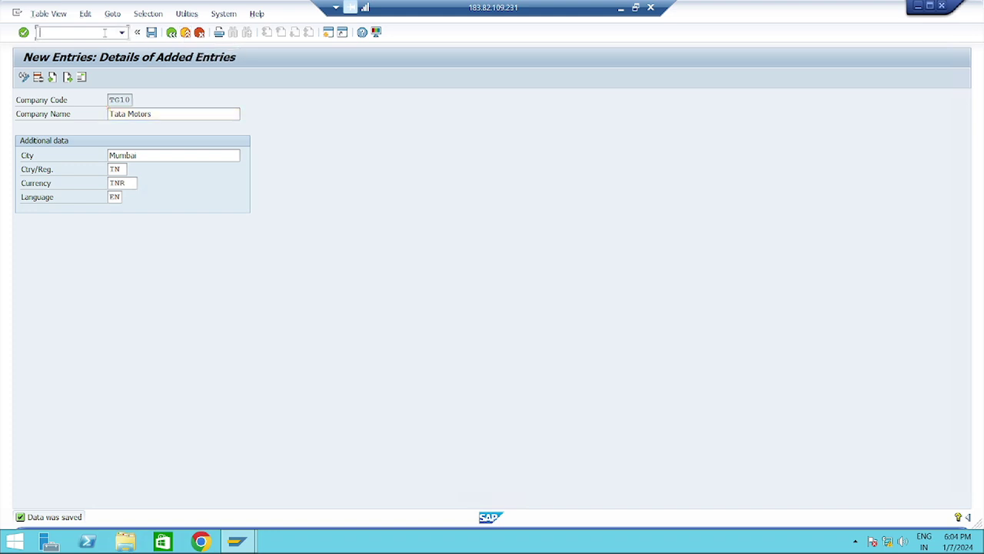
pyautogui.write('/n')
pyautogui.press('Return')
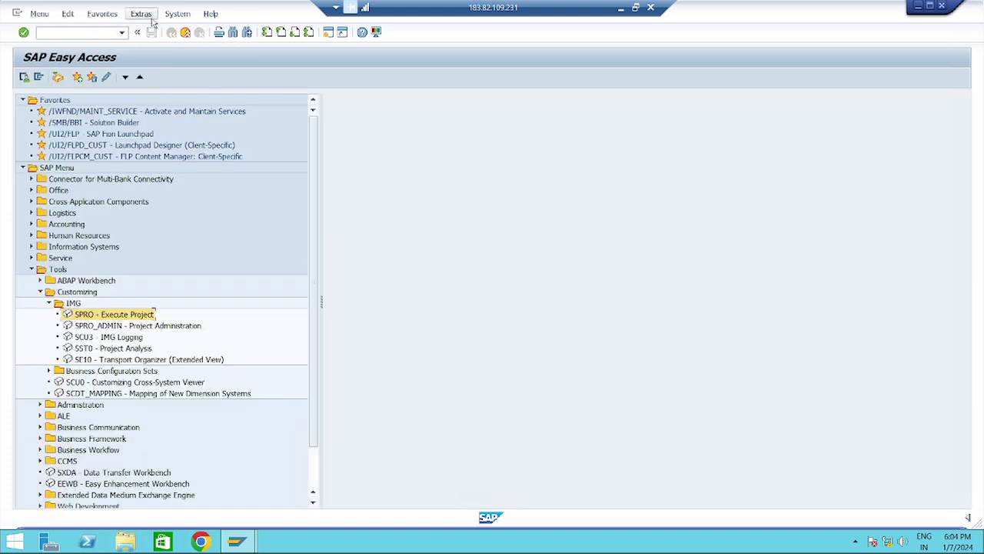
pyautogui.click(32, 269)
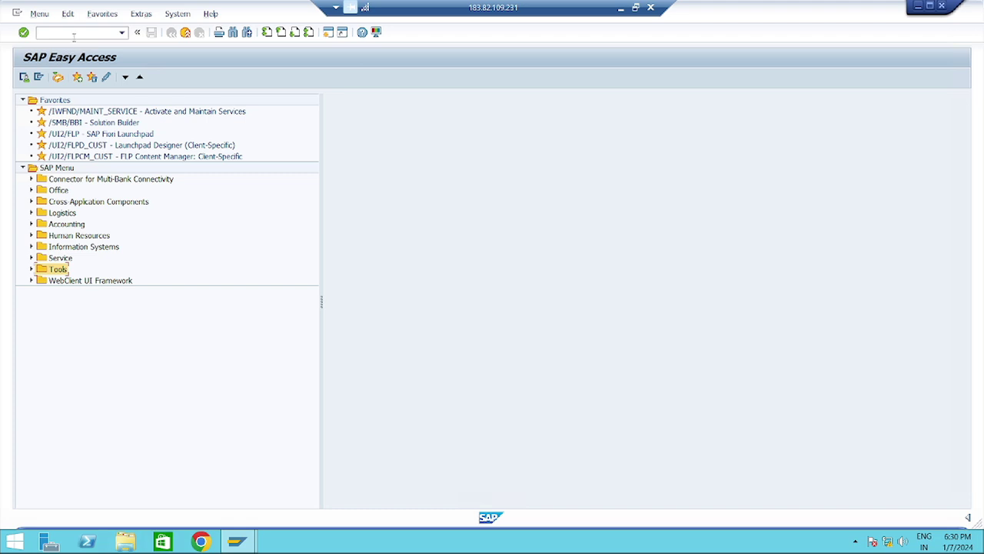
# Open the SAP Reference IMG through SPRO - Execute Project in the Tools customizing folder
pyautogui.click(33, 270)
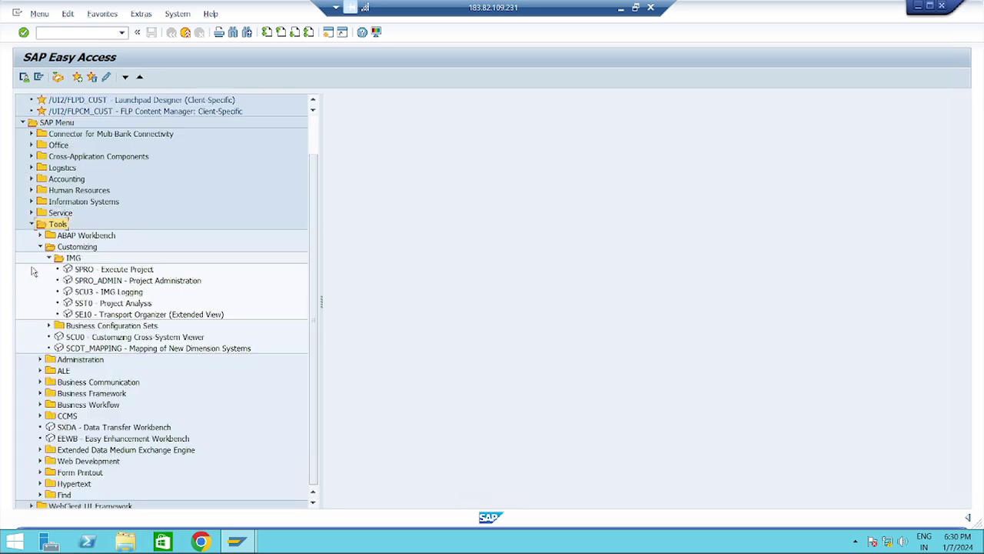
pyautogui.click(103, 273)
pyautogui.doubleClick(102, 273)
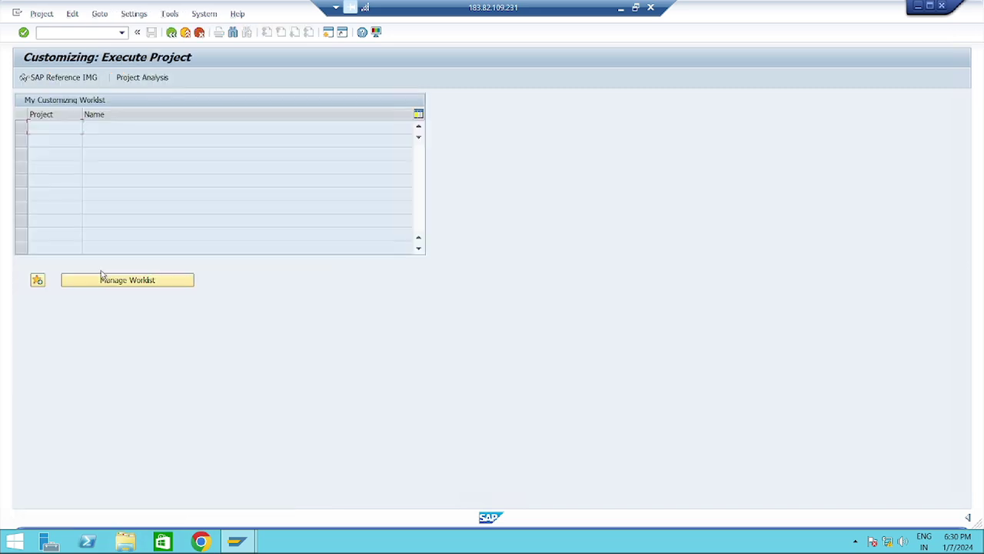
pyautogui.click(68, 78)
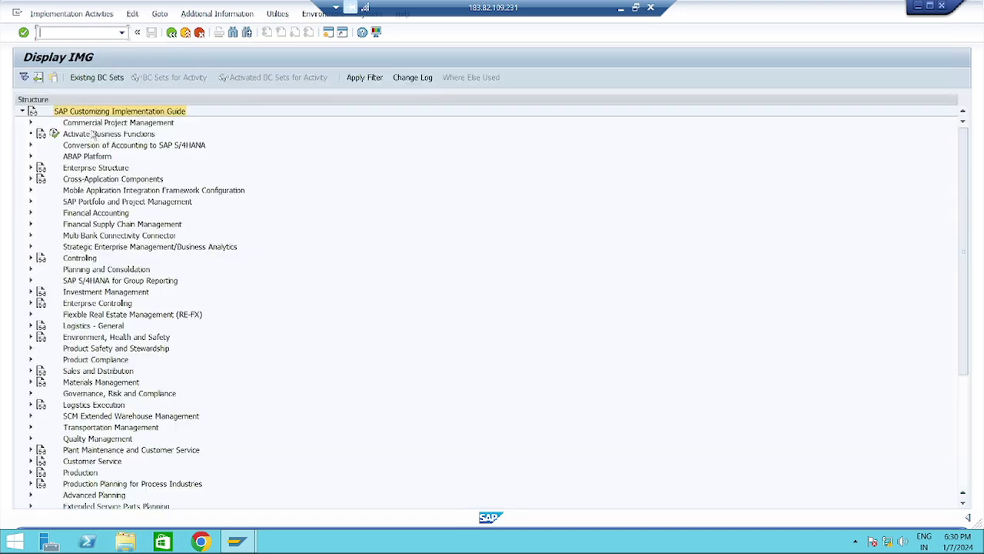
# Open the activity Assign company code to company under Enterprise Structure, Assignment, Financial Accounting
pyautogui.click(46, 170)
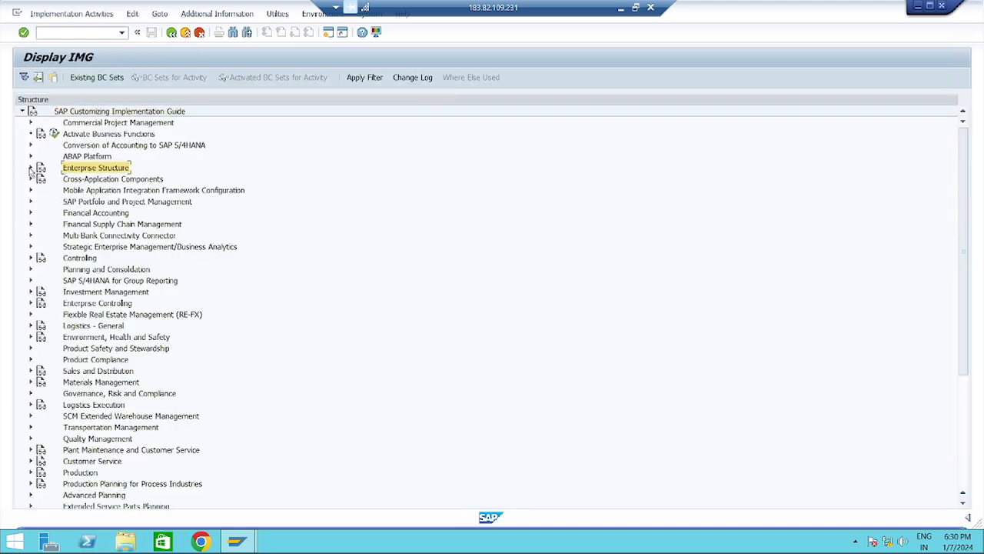
pyautogui.click(31, 167)
pyautogui.click(40, 190)
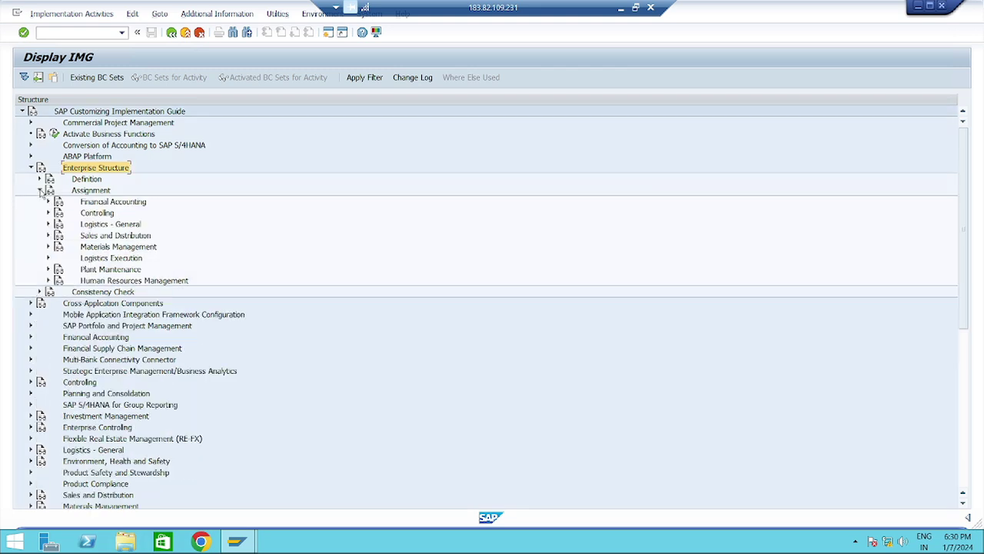
pyautogui.click(44, 203)
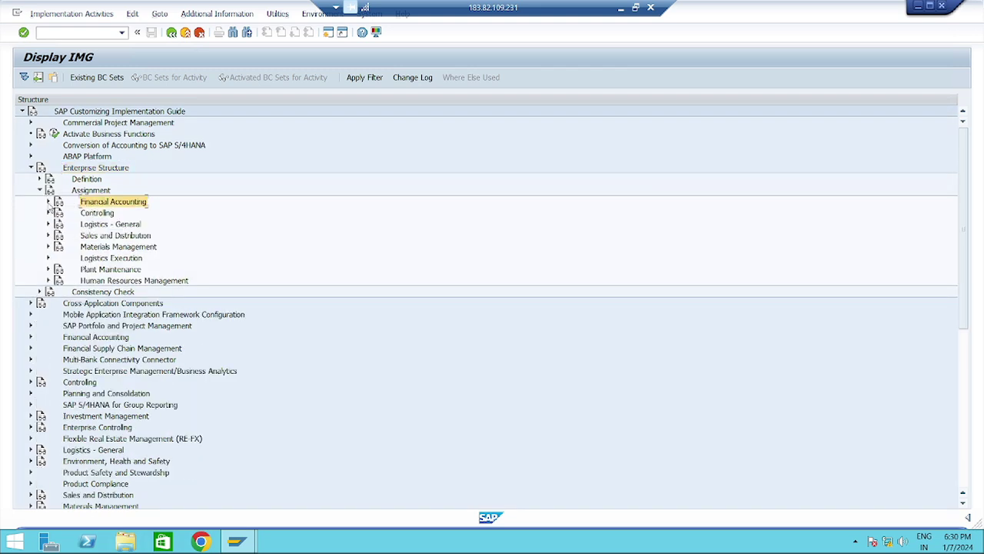
pyautogui.click(48, 201)
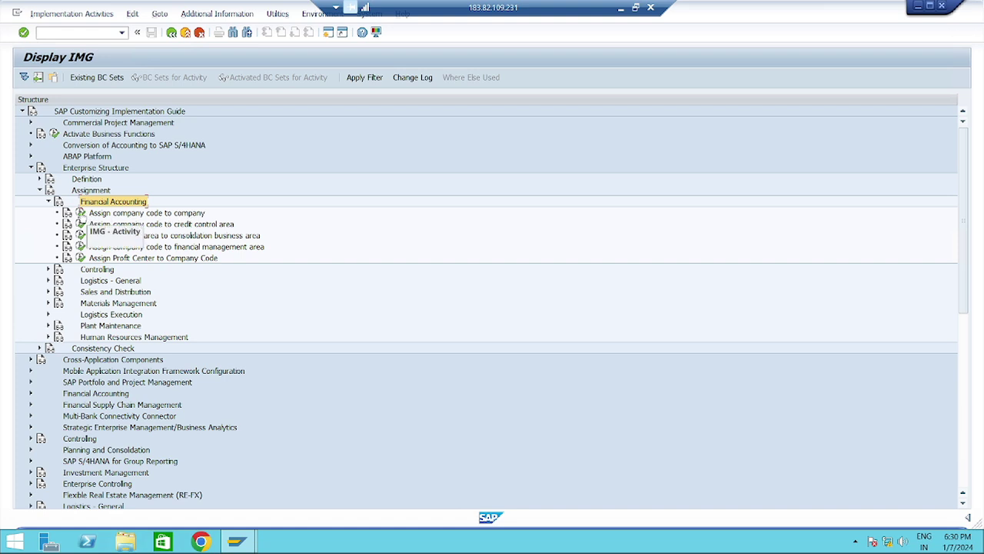
pyautogui.click(81, 213)
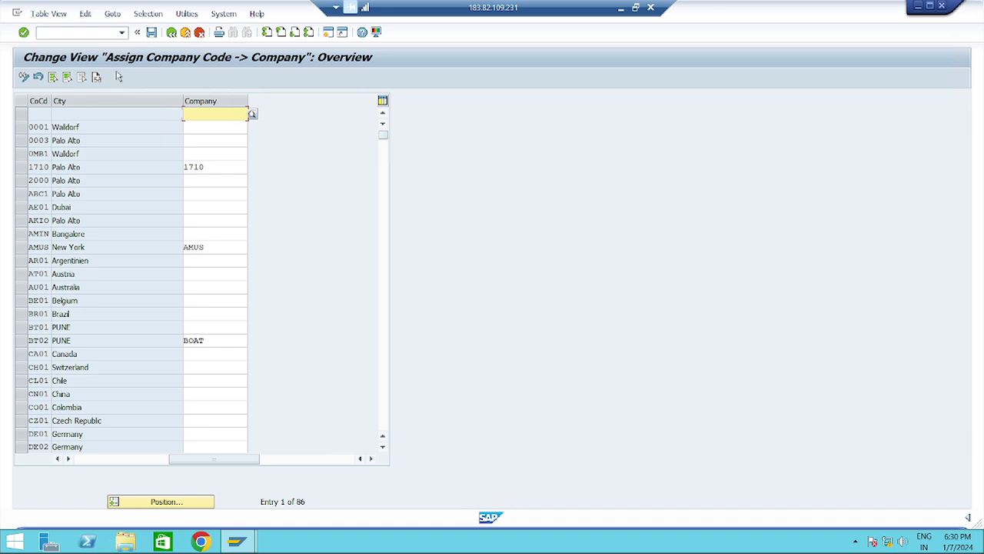
# Return to SAP Easy Access and start transaction OX16 for assigning company codes to companies
pyautogui.click(68, 35)
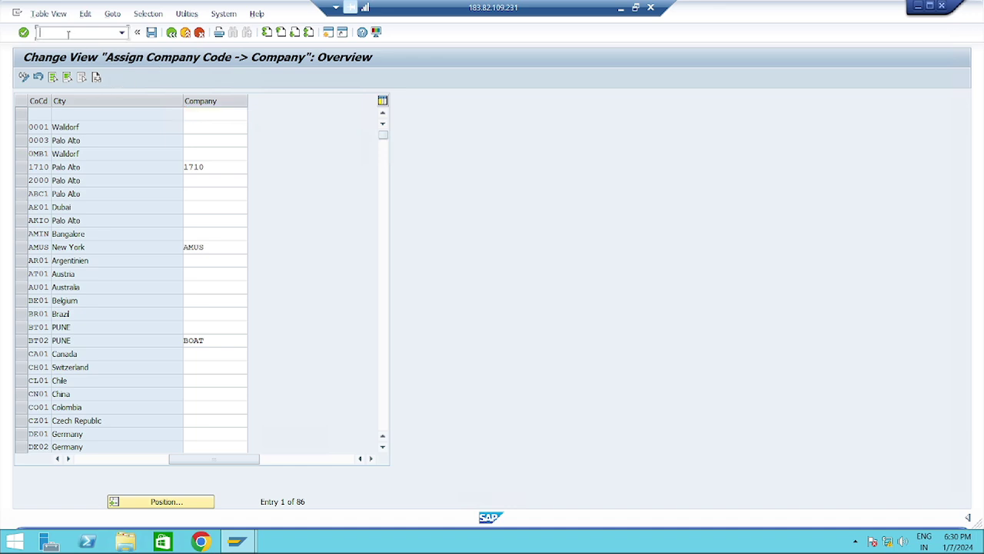
pyautogui.write('/n')
pyautogui.press('Return')
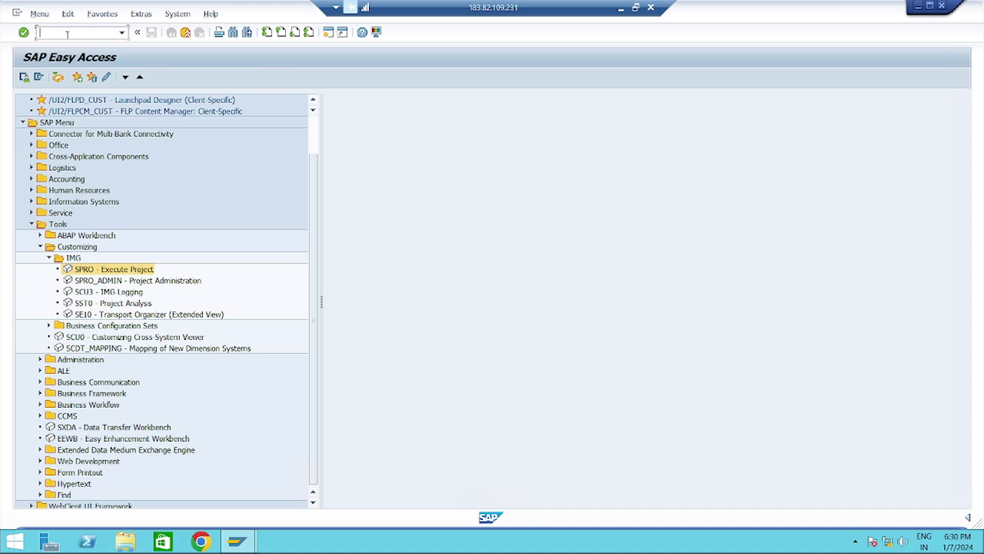
pyautogui.write('OX16')
pyautogui.press('Return')
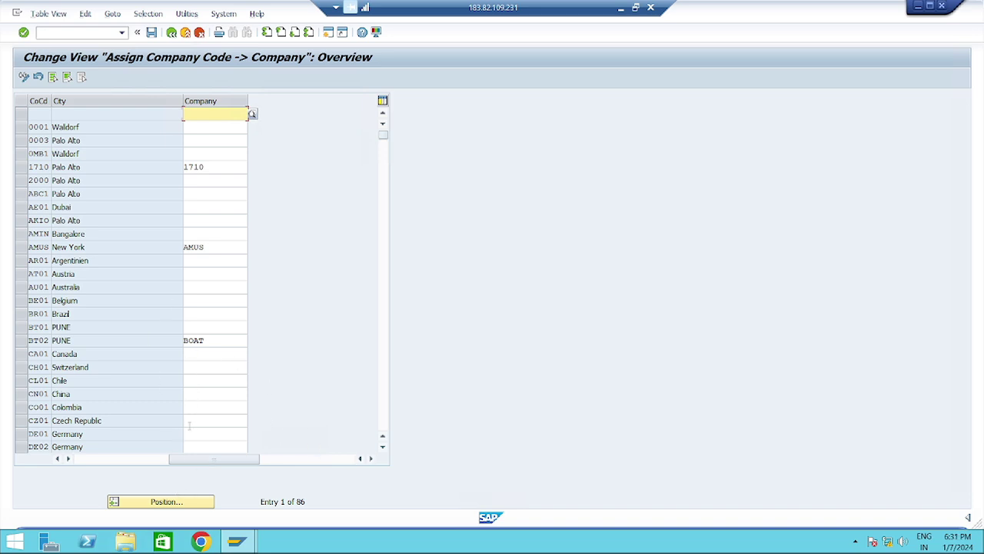
# Position the assignment list on company code TG10
pyautogui.click(158, 503)
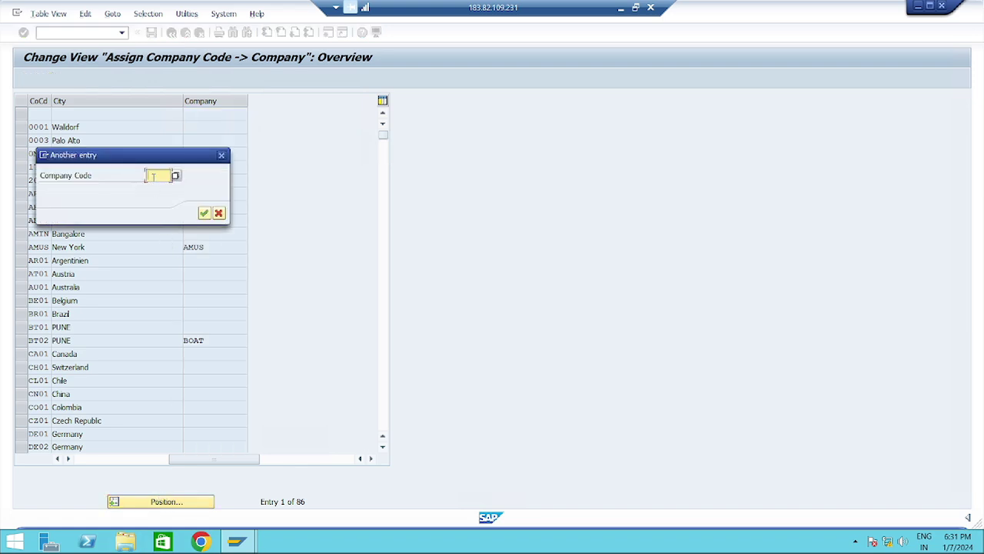
pyautogui.write('T')
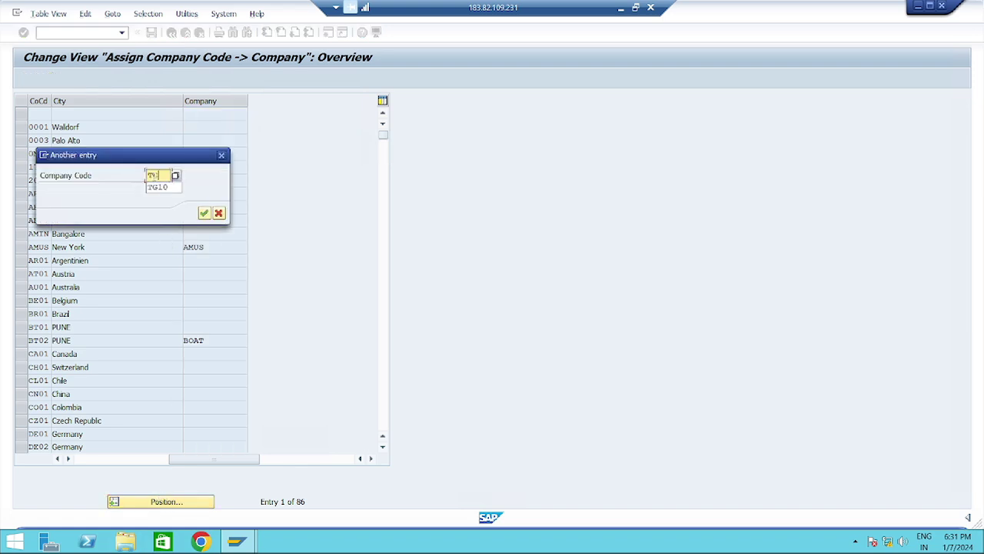
pyautogui.write('G10')
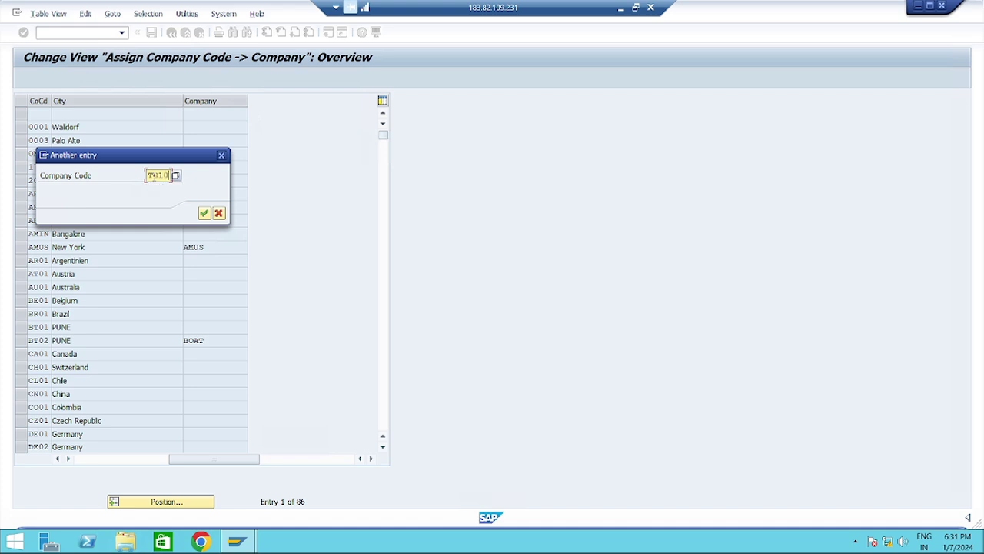
pyautogui.click(203, 213)
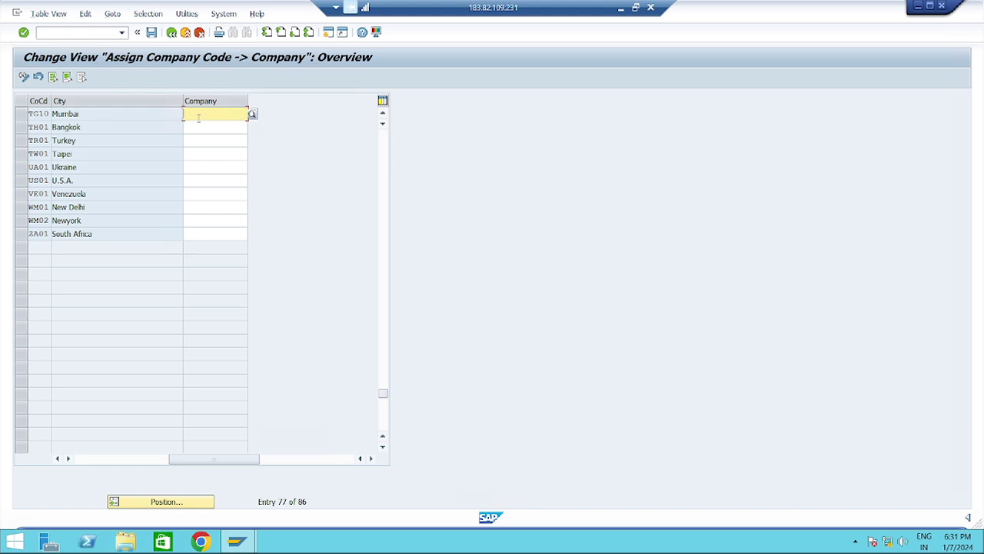
# Assign company TG1000 to company code TG10 and save it to the customizing request TG-Org-Str
pyautogui.write('TG')
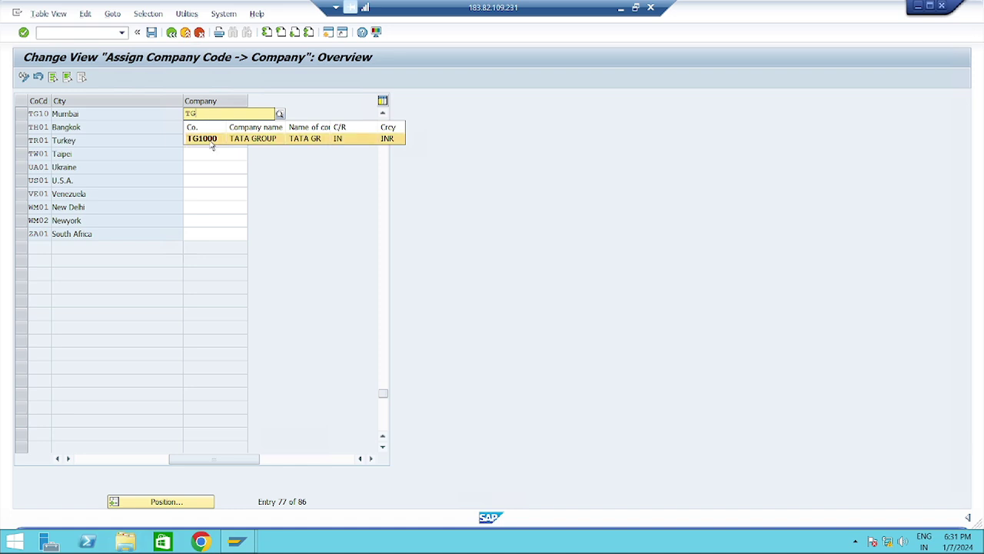
pyautogui.click(204, 138)
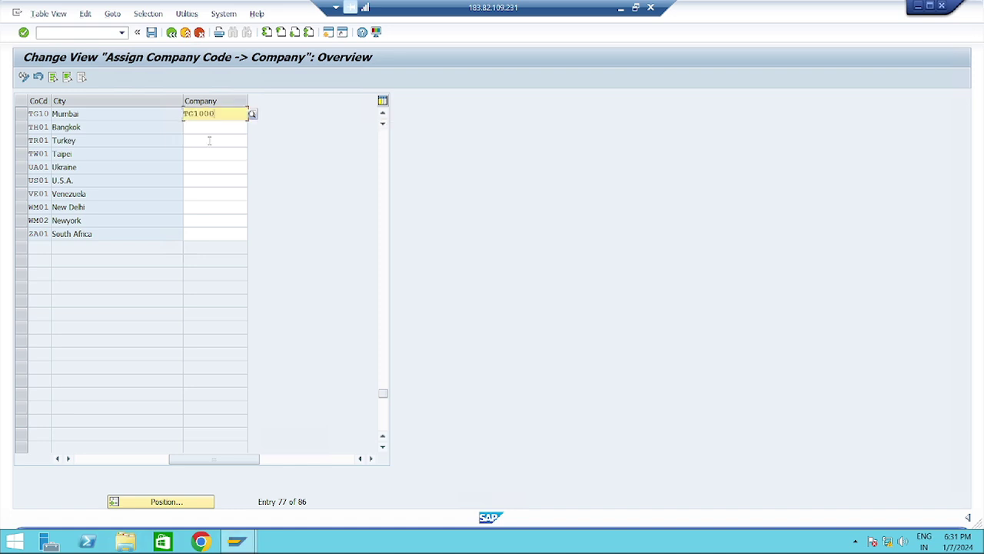
pyautogui.click(152, 32)
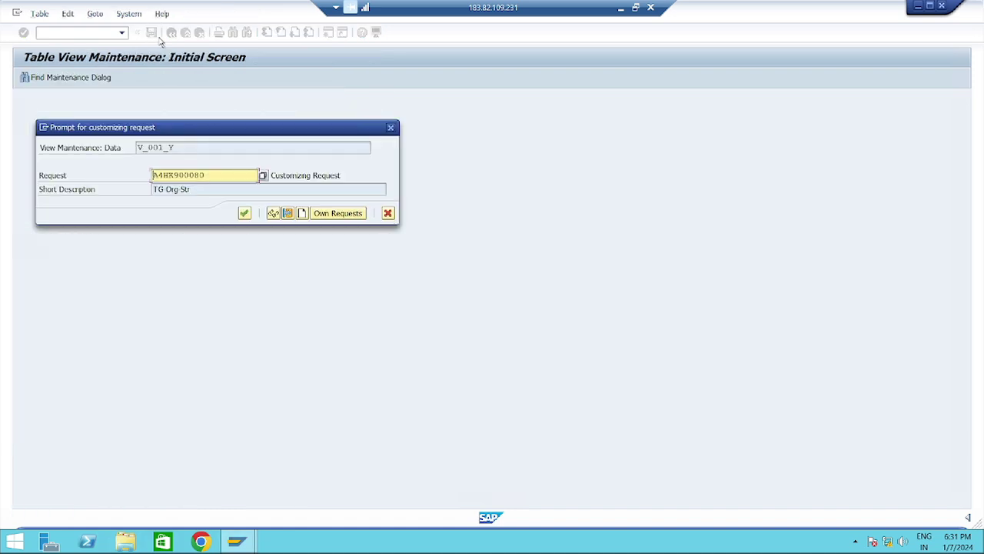
pyautogui.click(243, 213)
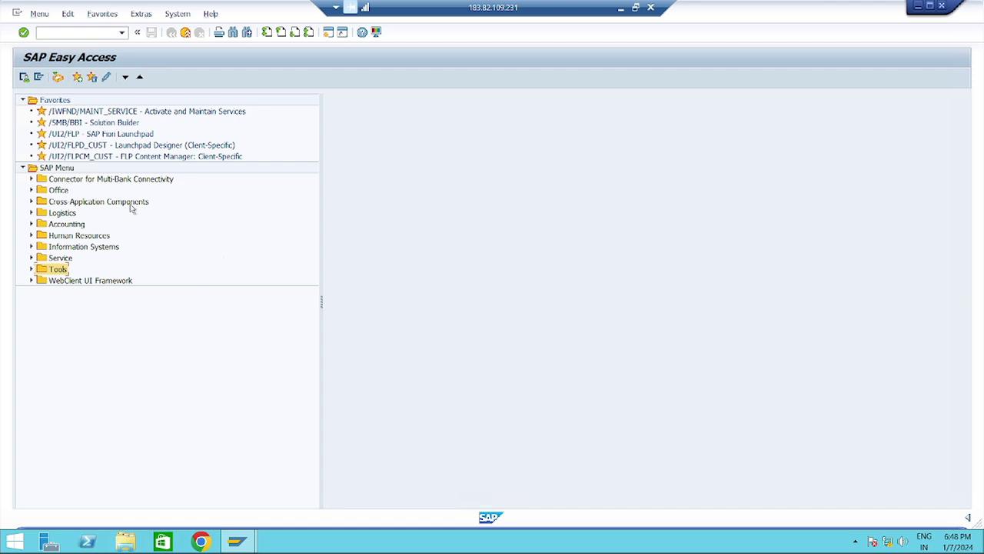
# Start transaction SE16N and display the entry of table T001 for company code TG10
pyautogui.click(61, 33)
pyautogui.write('se16n')
pyautogui.press('Return')
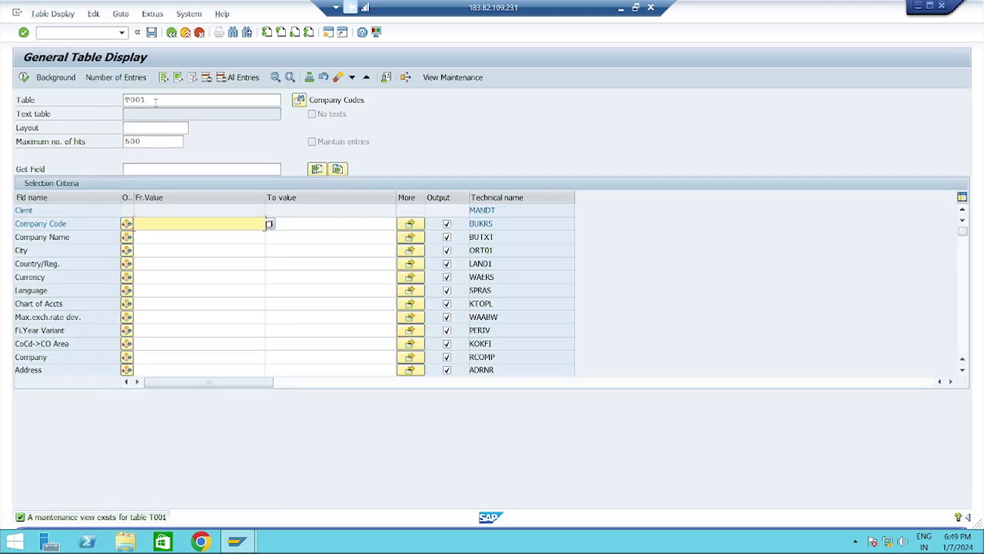
pyautogui.click(151, 225)
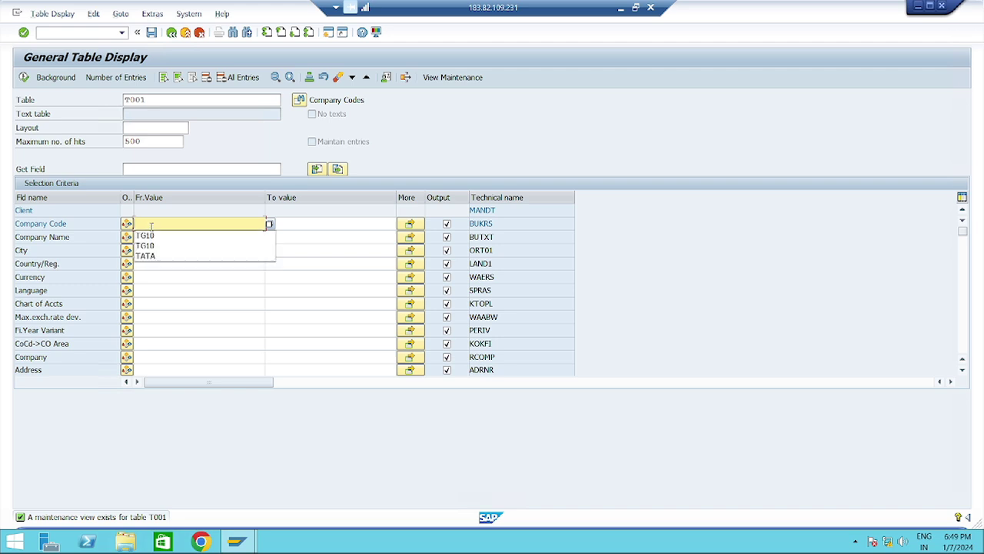
pyautogui.click(146, 235)
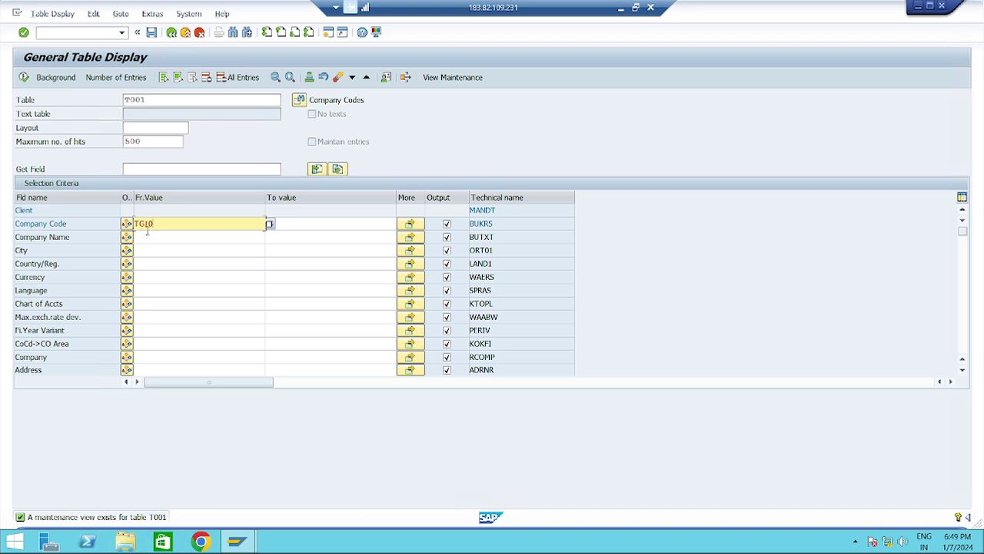
pyautogui.click(24, 77)
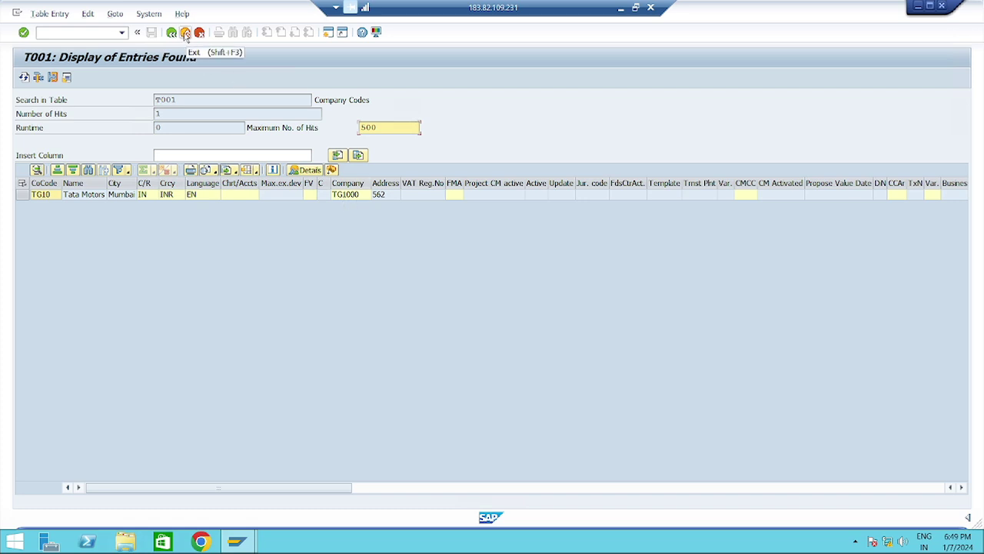
# Leave the table display and start transaction OX02 for the company code overview
pyautogui.click(100, 35)
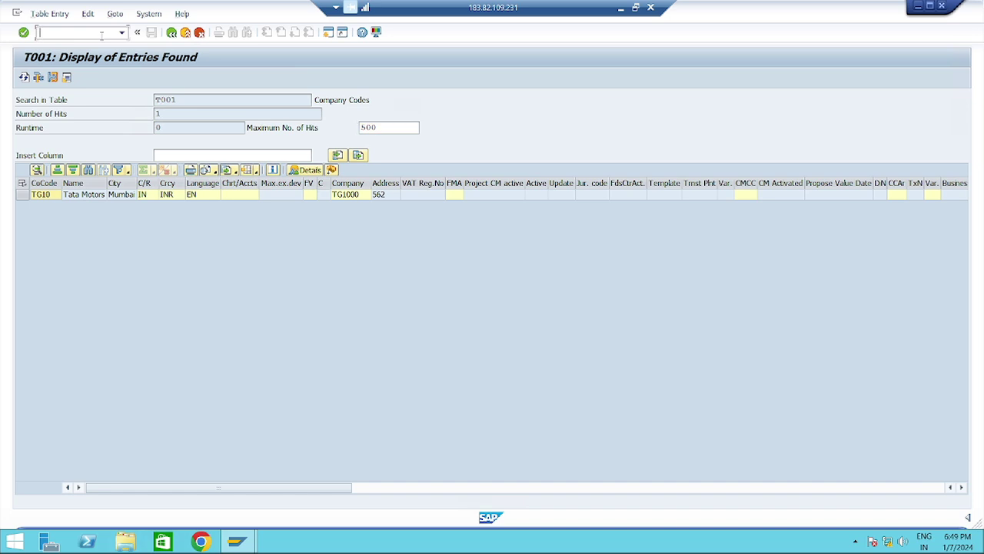
pyautogui.write('/n')
pyautogui.press('Return')
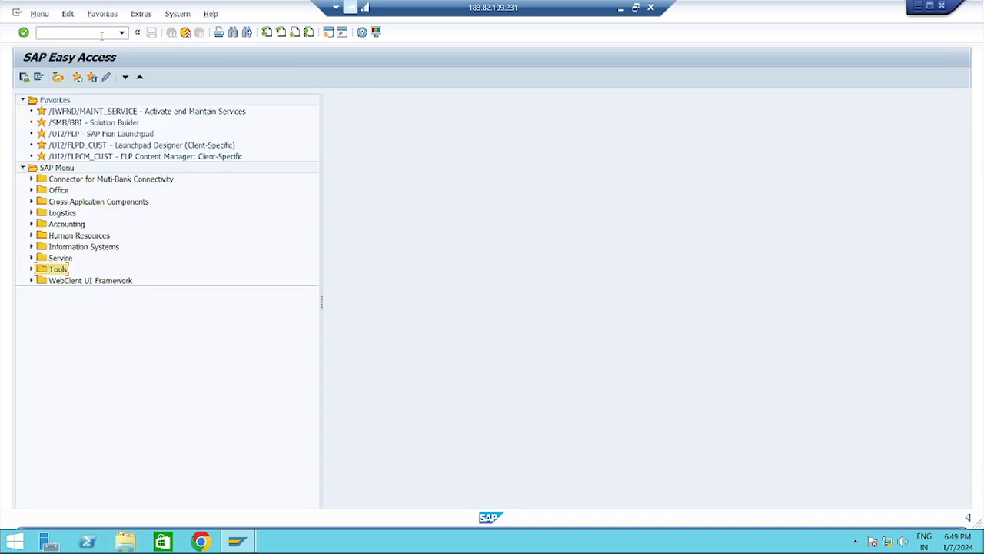
pyautogui.click(94, 35)
pyautogui.write('ox02')
pyautogui.press('Return')
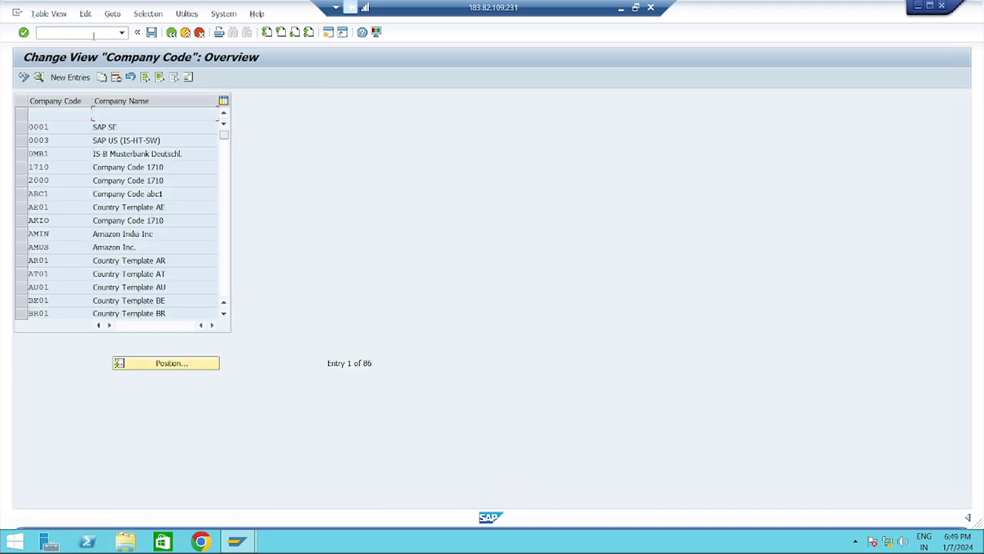
# Position the company code overview on TG10
pyautogui.click(115, 365)
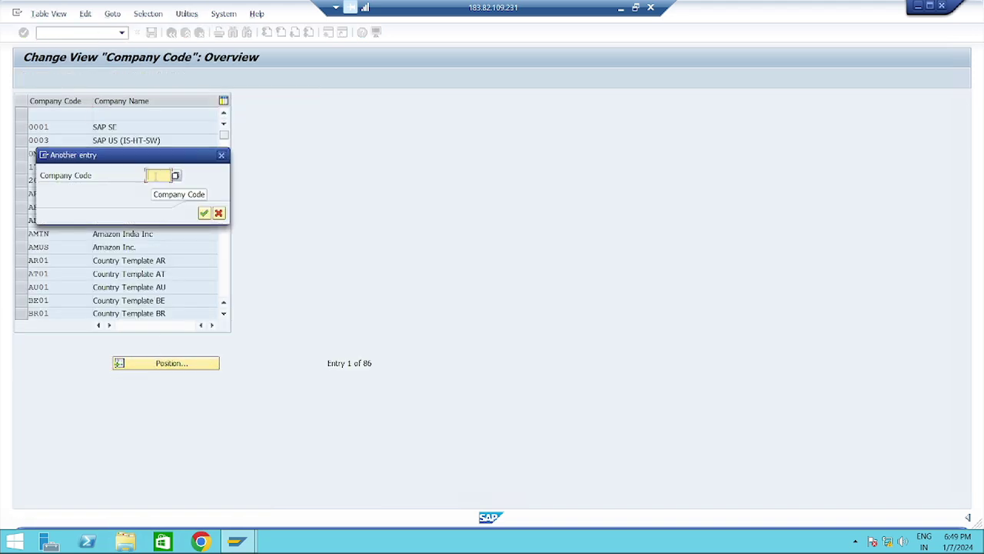
pyautogui.click(157, 175)
pyautogui.click(157, 187)
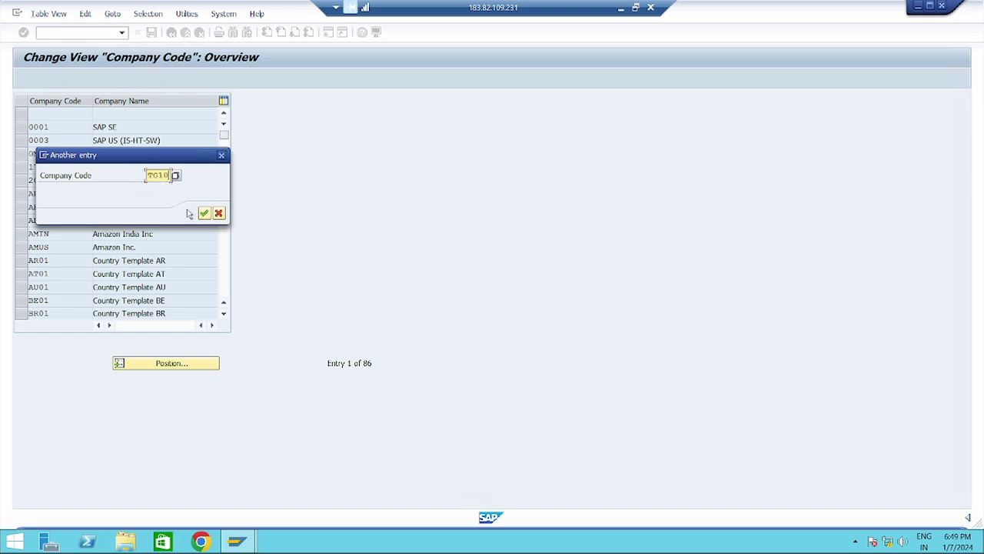
pyautogui.click(203, 213)
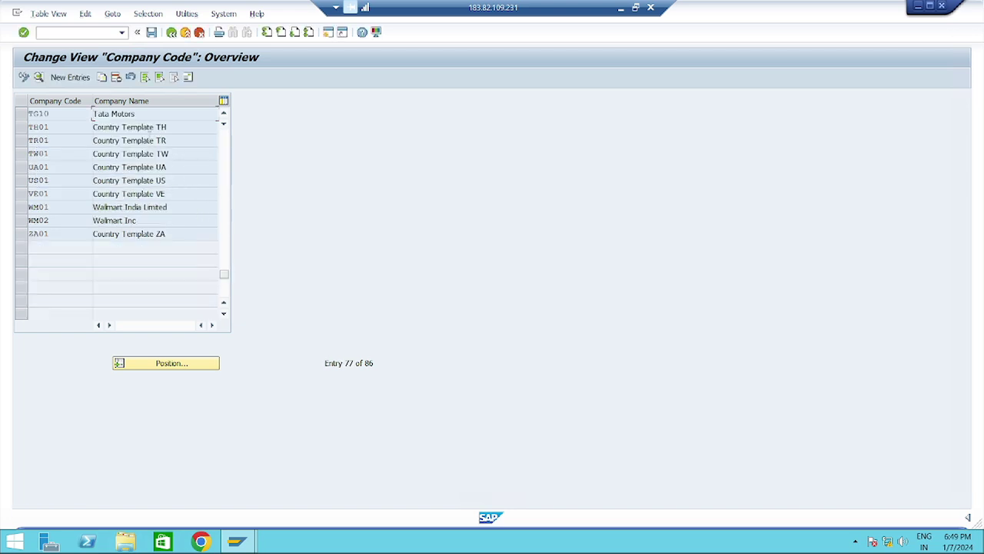
# Open the details of company code TG10 and display the help for its Company Code field
pyautogui.doubleClick(114, 114)
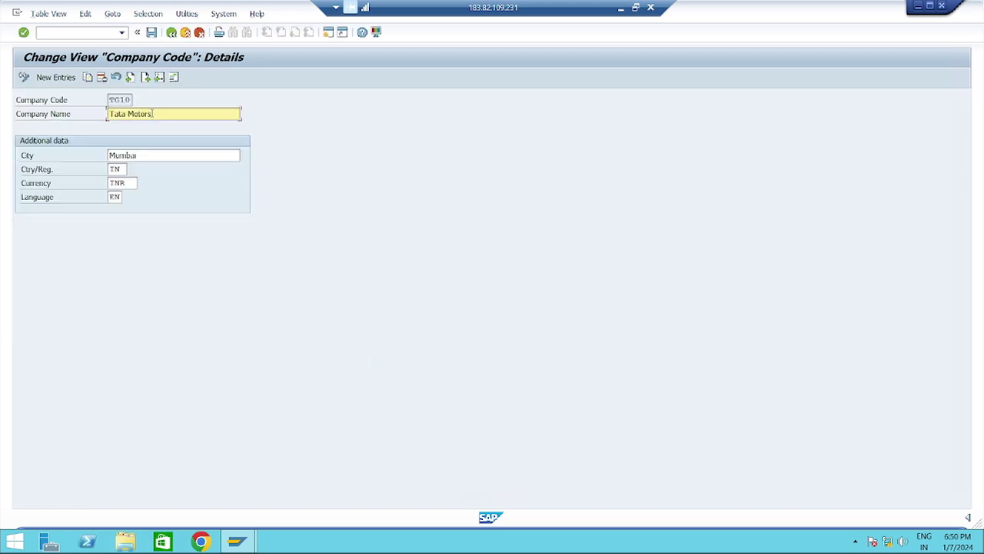
pyautogui.rightClick(121, 101)
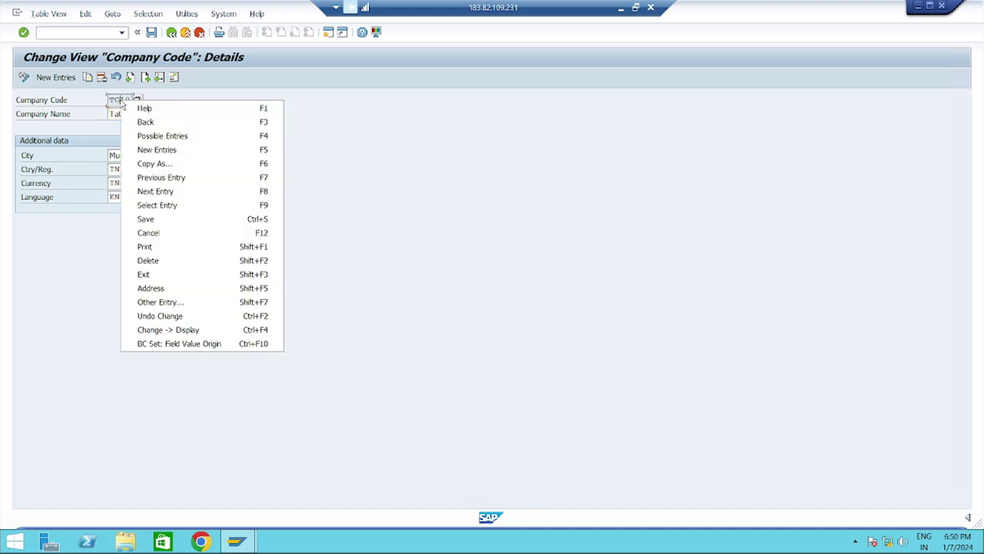
pyautogui.click(146, 108)
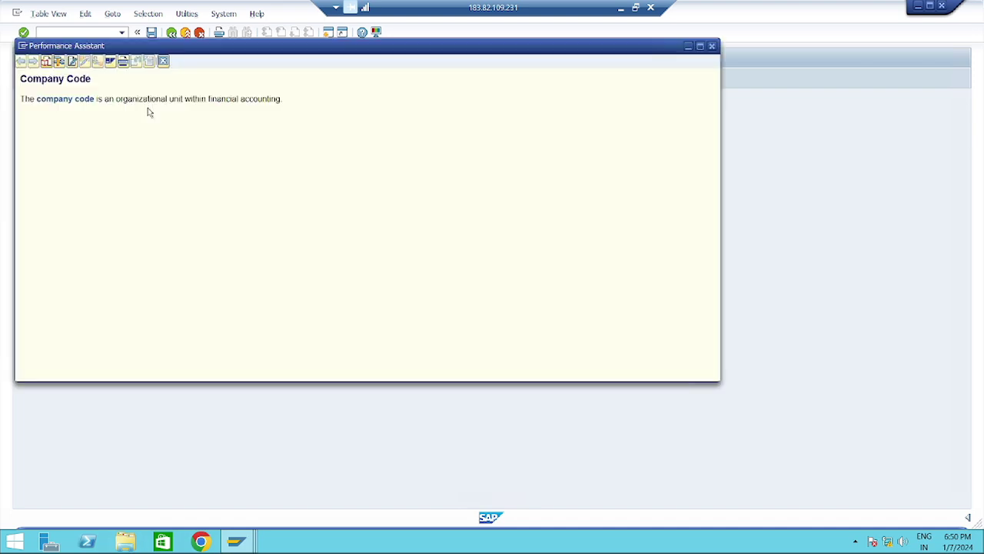
# Check the table name and field name in the technical information of the Company Code field, and close its help
pyautogui.click(59, 62)
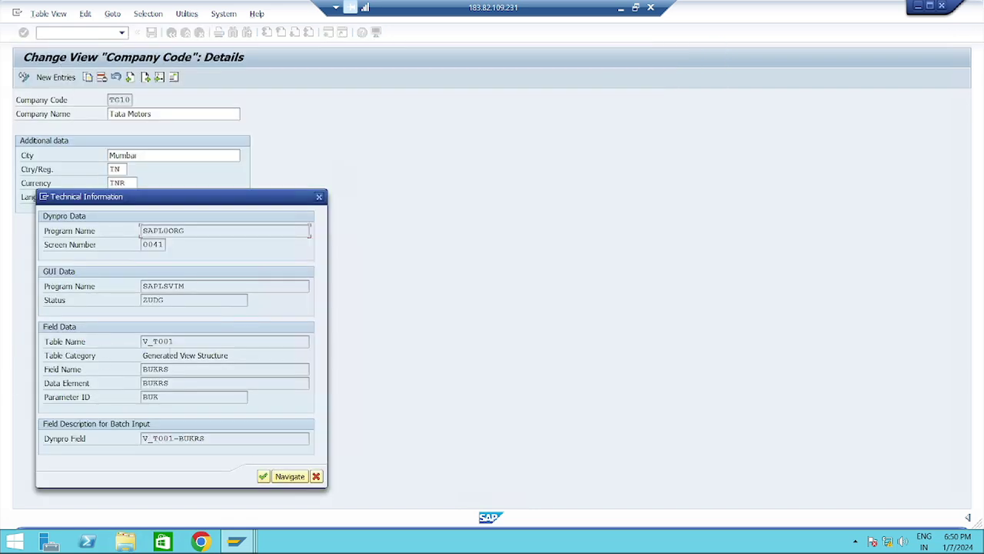
pyautogui.moveTo(176, 341); pyautogui.dragTo(133, 342)
pyautogui.click(145, 343)
pyautogui.doubleClick(166, 370)
pyautogui.doubleClick(157, 369)
pyautogui.click(318, 198)
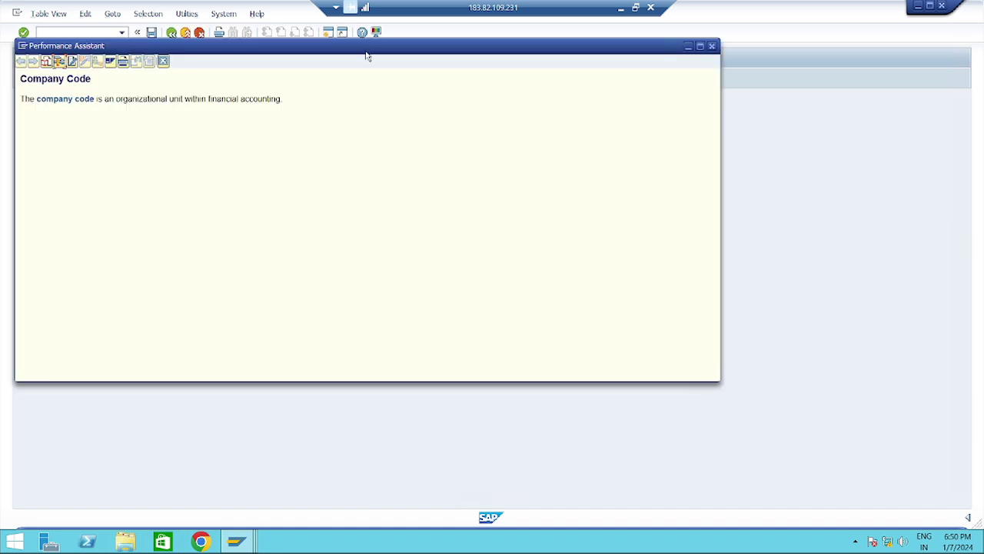
pyautogui.click(712, 47)
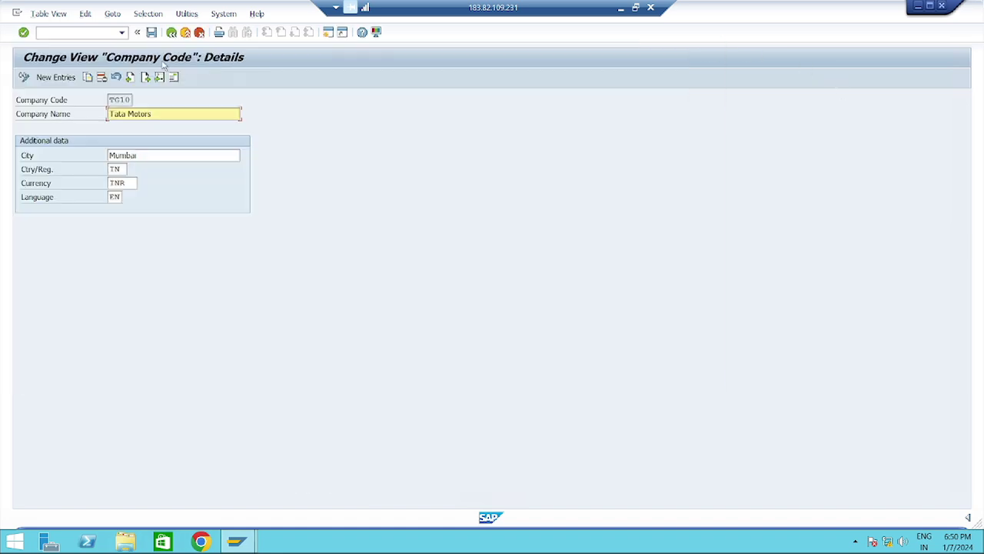
# Leave the company code details, start transaction SE09 and display the user's modifiable customizing and workbench requests
pyautogui.click(84, 32)
pyautogui.write('/')
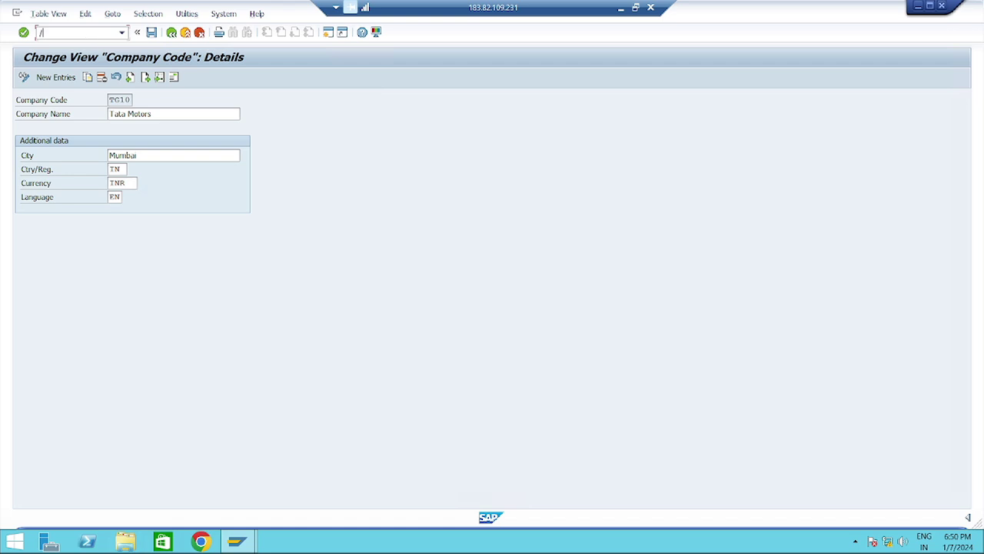
pyautogui.write('n')
pyautogui.press('Return')
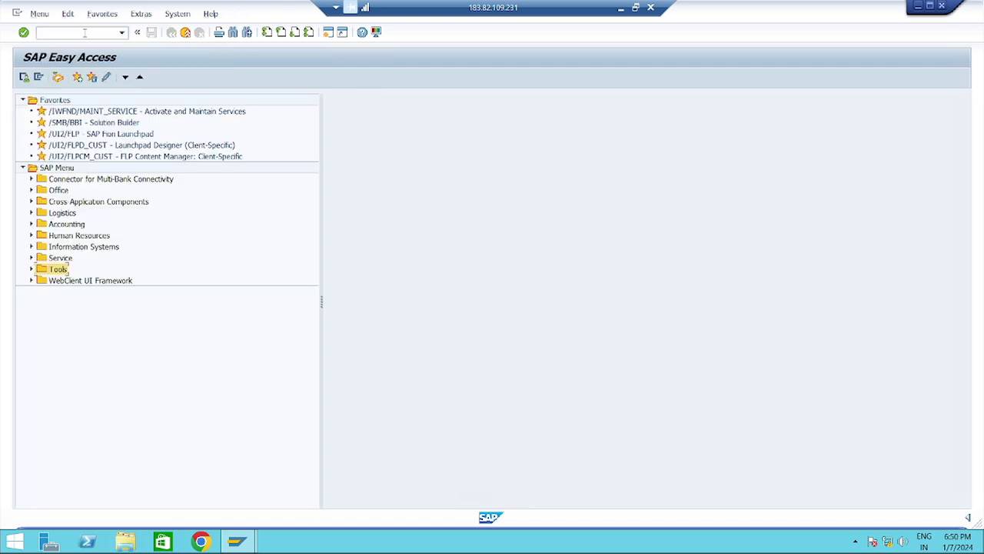
pyautogui.write('/n')
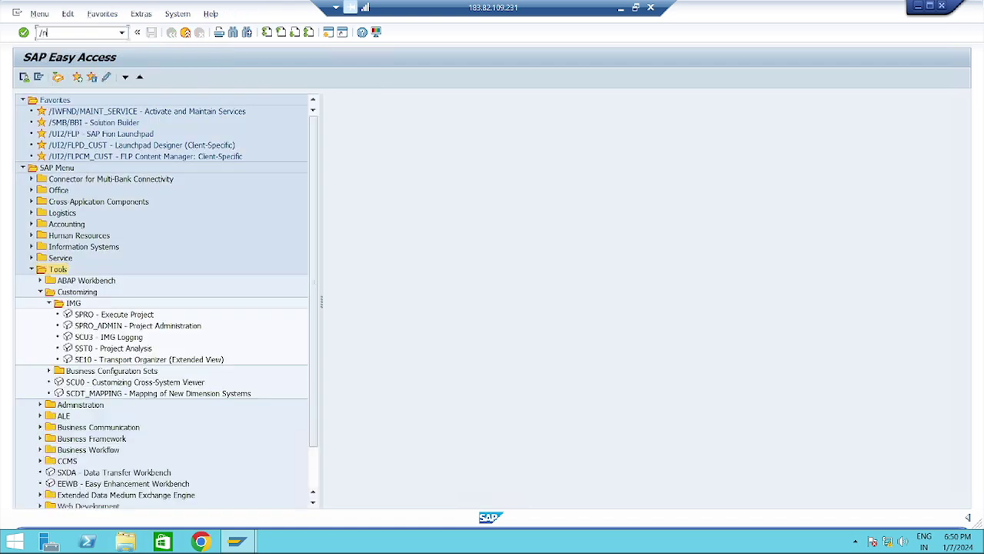
pyautogui.press('Return')
pyautogui.write('se')
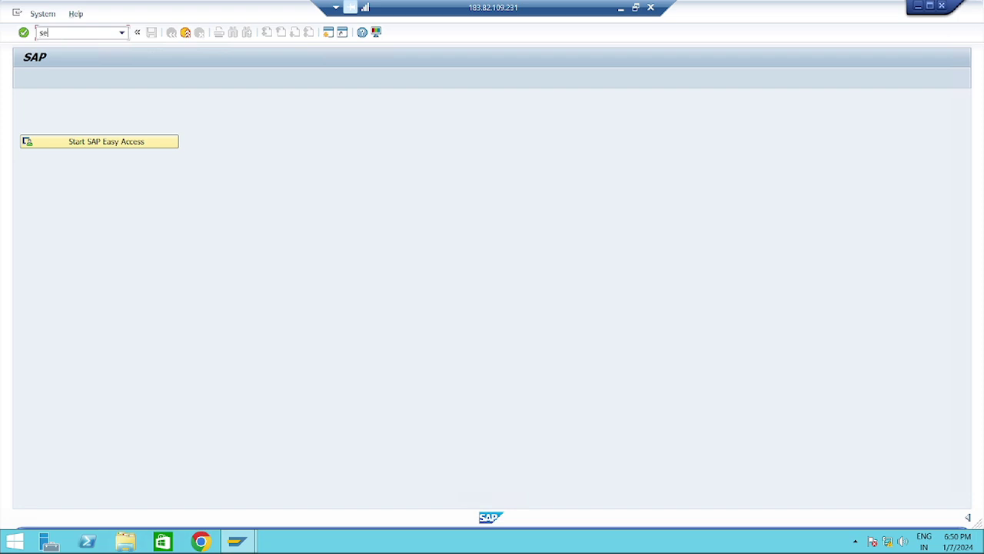
pyautogui.write('09')
pyautogui.press('Return')
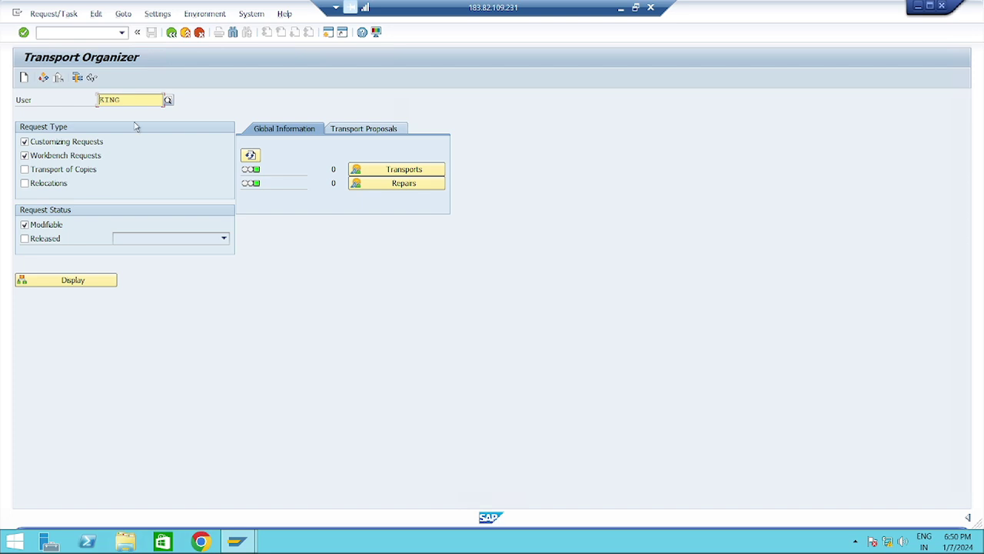
pyautogui.click(61, 283)
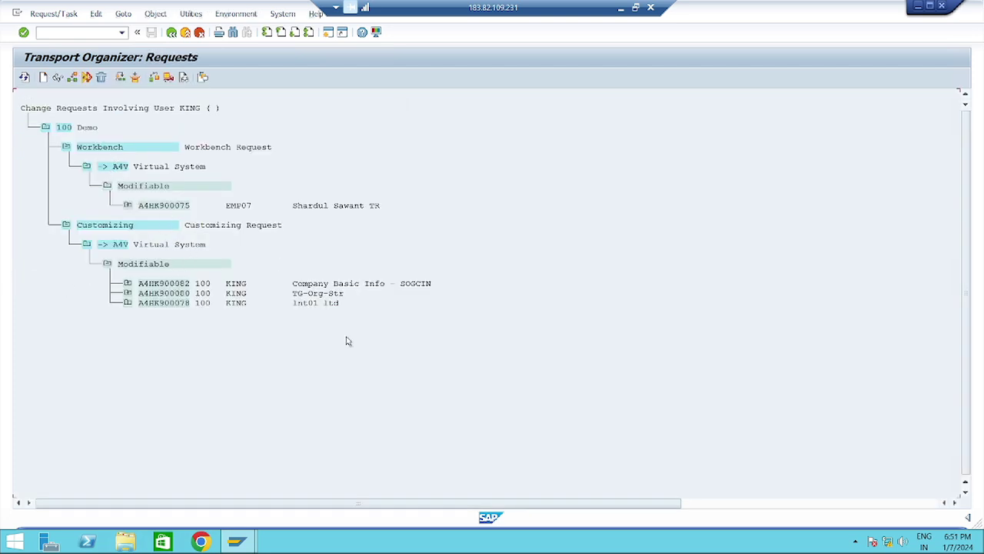
# Expand the customizing task of request TG-Org-Str down to the T001 and T880 table keys under View Maintenance: Data
pyautogui.click(127, 294)
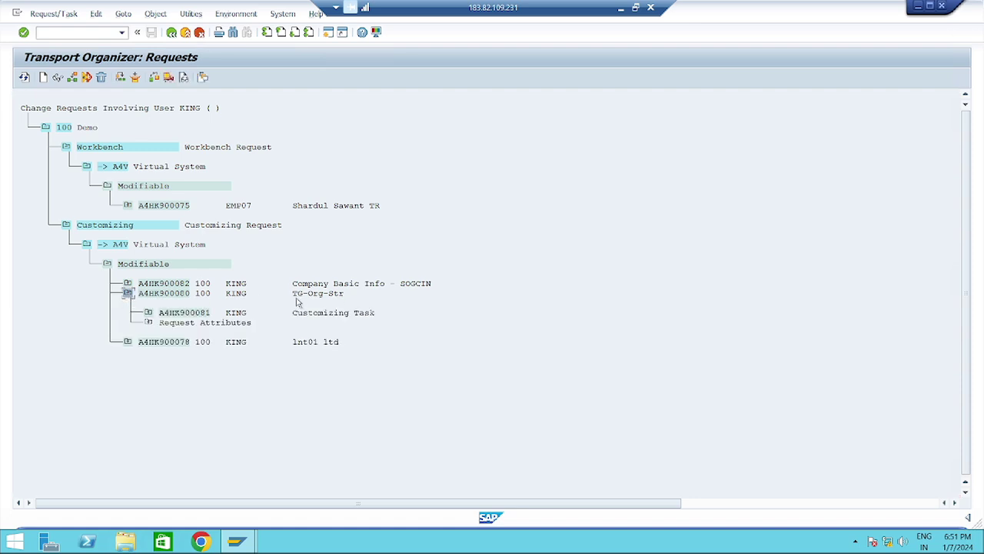
pyautogui.click(149, 313)
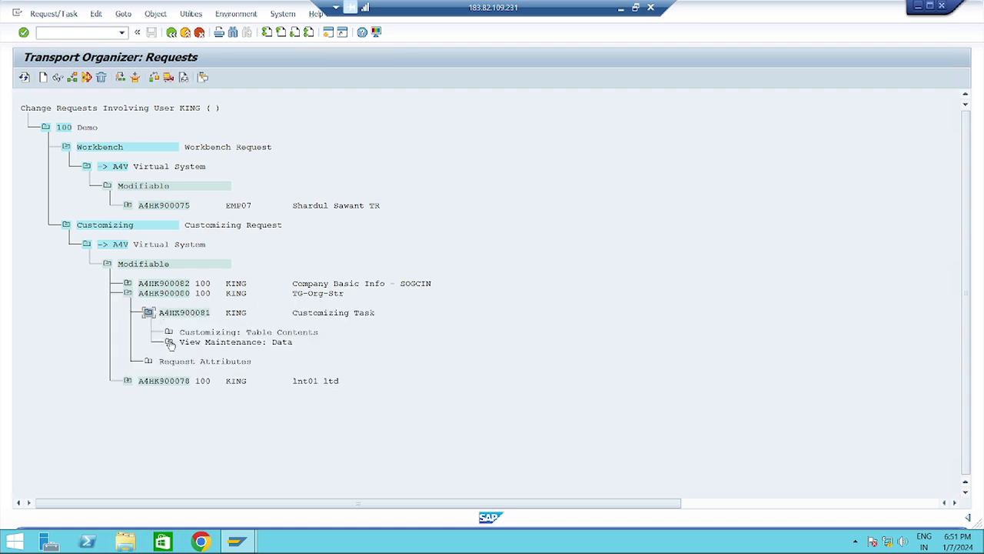
pyautogui.click(168, 341)
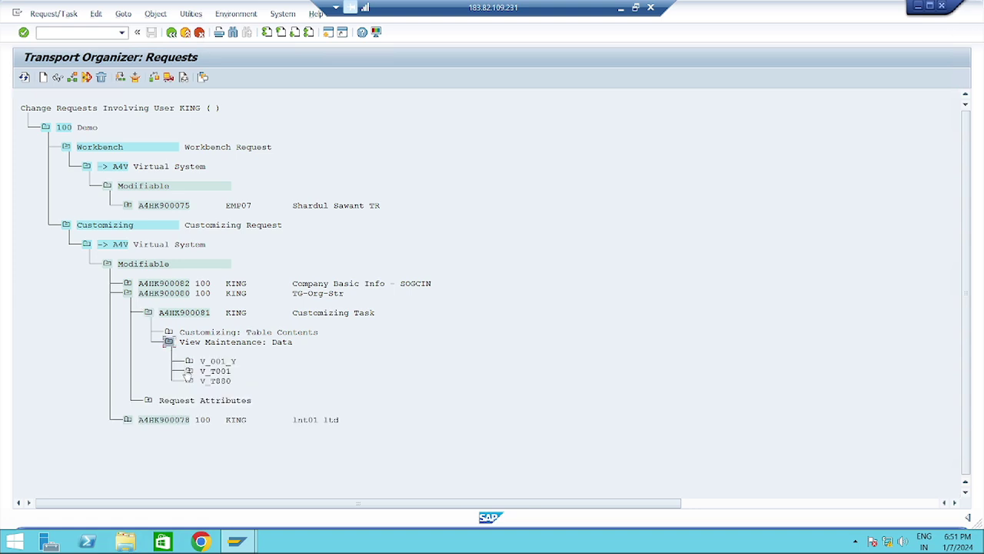
pyautogui.click(189, 371)
pyautogui.click(210, 390)
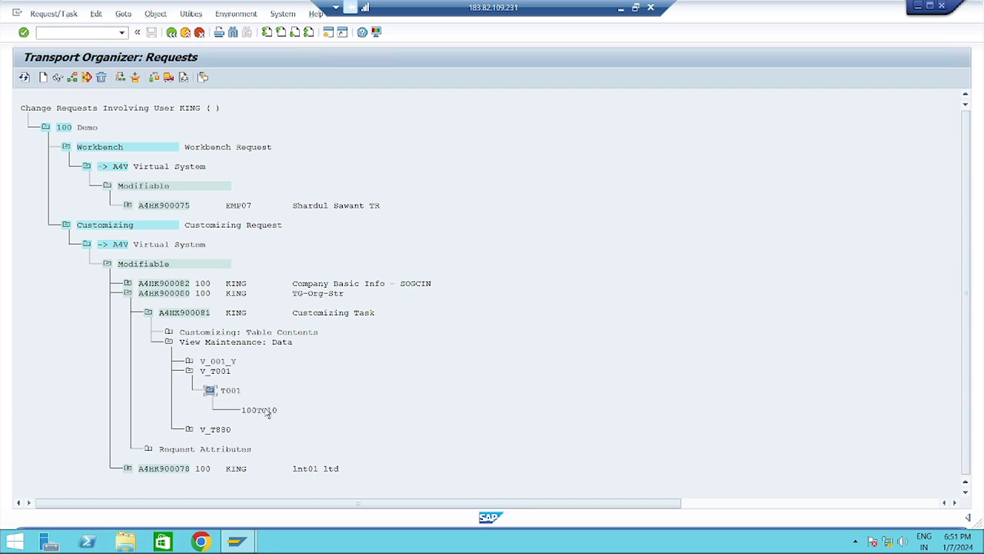
pyautogui.click(189, 431)
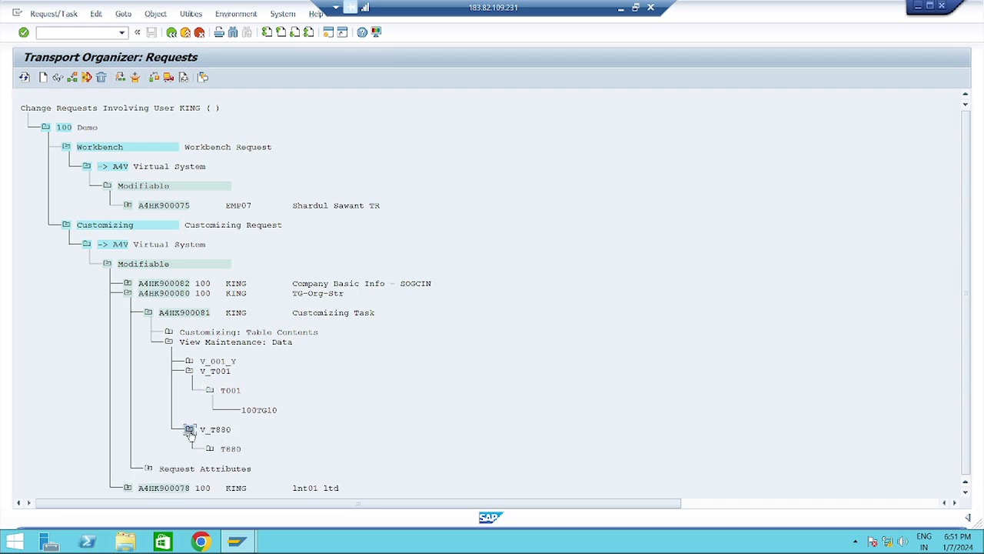
pyautogui.click(209, 448)
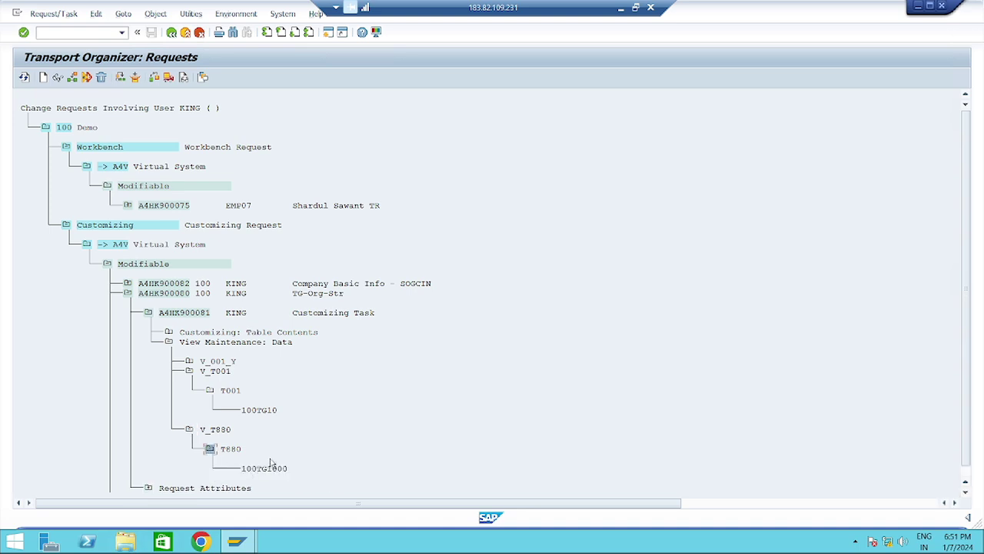